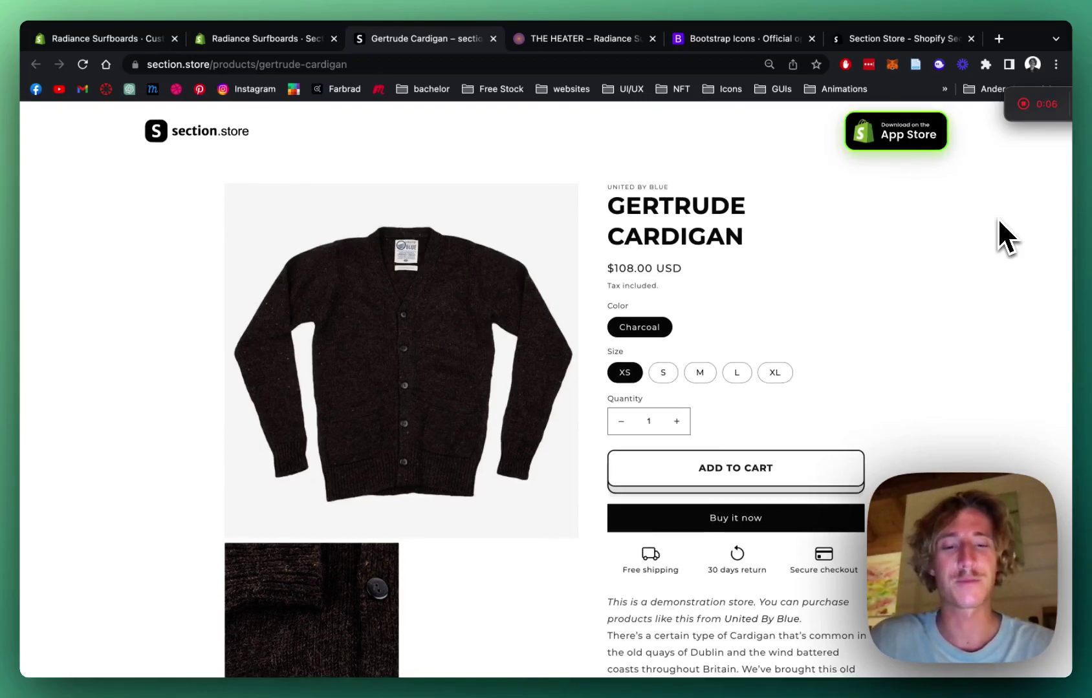
{"action": "scroll", "coordinate": [997, 218], "scroll_direction": "down", "scroll_amount": 1}
{"action": "scroll", "coordinate": [998, 218], "scroll_direction": "down", "scroll_amount": 1}
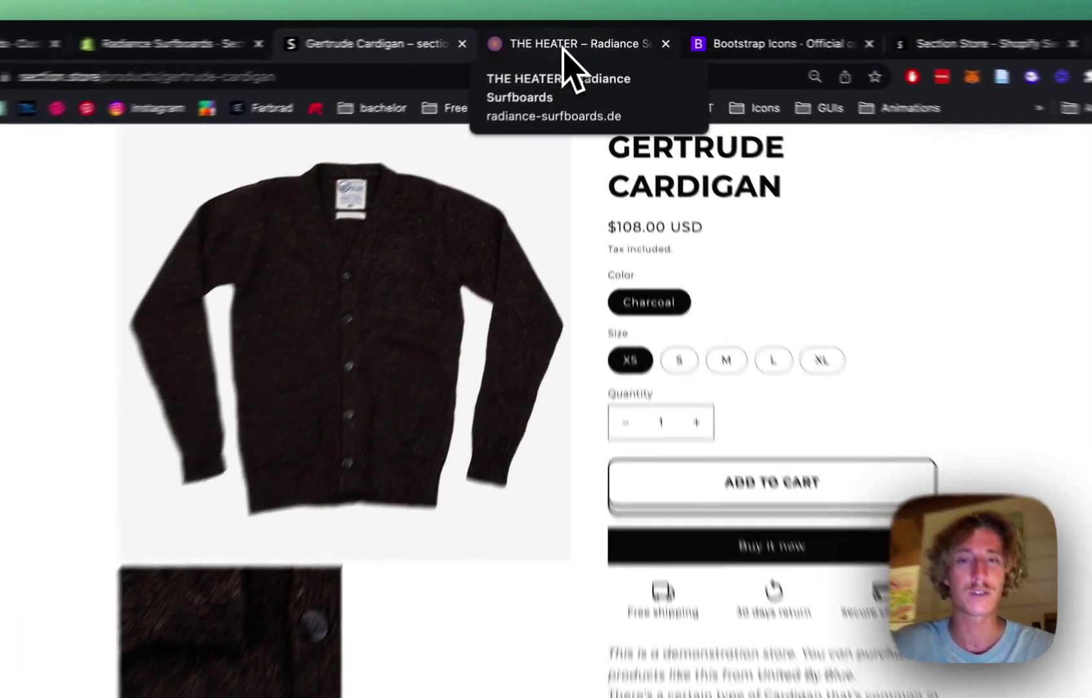
View THE HEATER product page's trust badges, then switch to the Section Store app listing.
{"action": "left_click", "coordinate": [572, 42]}
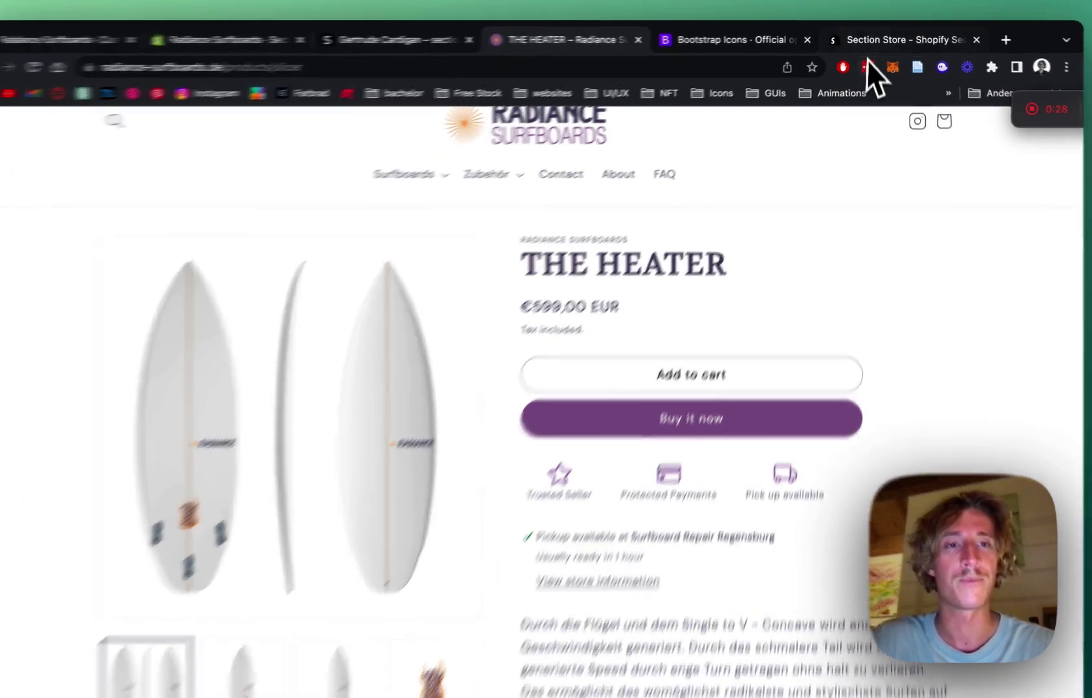
{"action": "left_click", "coordinate": [867, 48]}
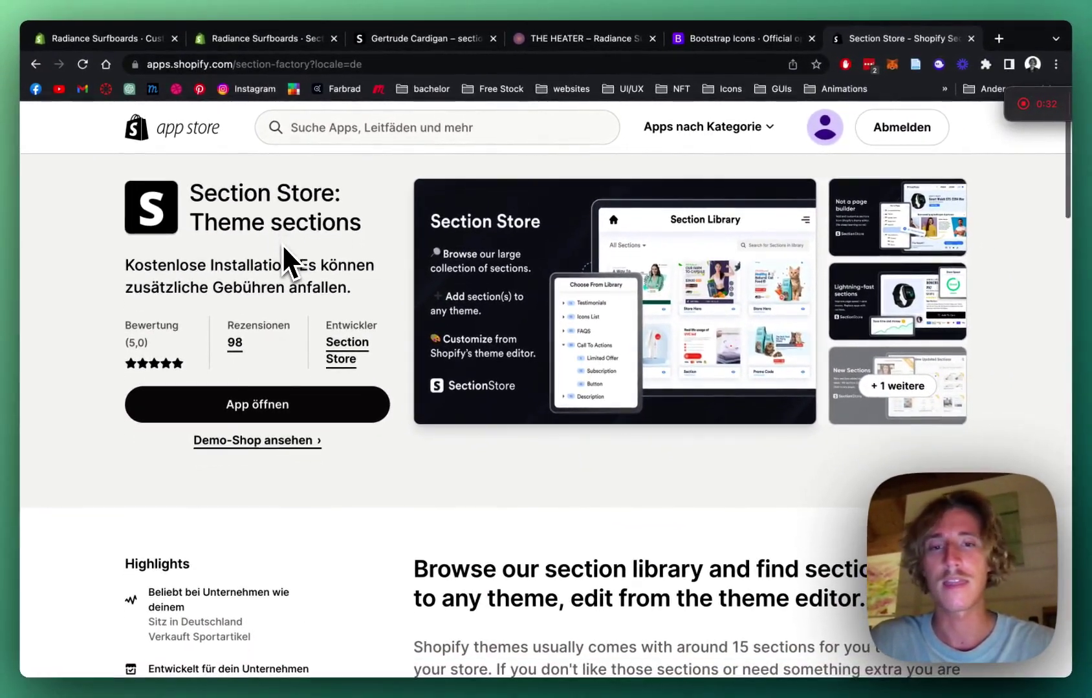
{"action": "scroll", "coordinate": [286, 256], "scroll_direction": "down", "scroll_amount": 2}
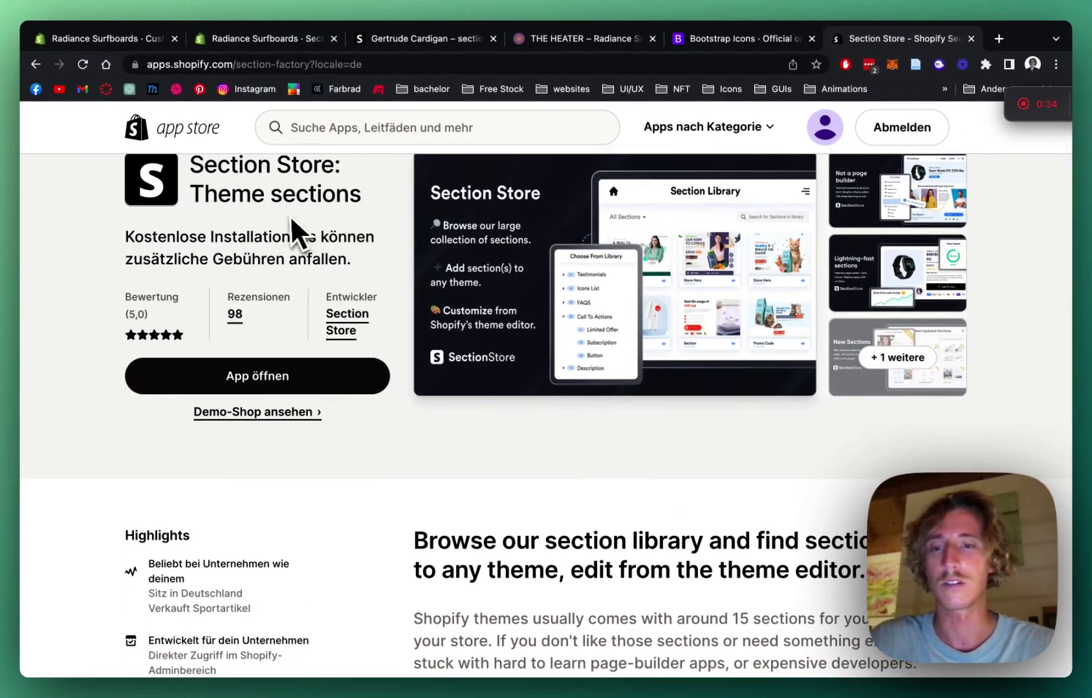
{"action": "scroll", "coordinate": [290, 216], "scroll_direction": "up", "scroll_amount": 2}
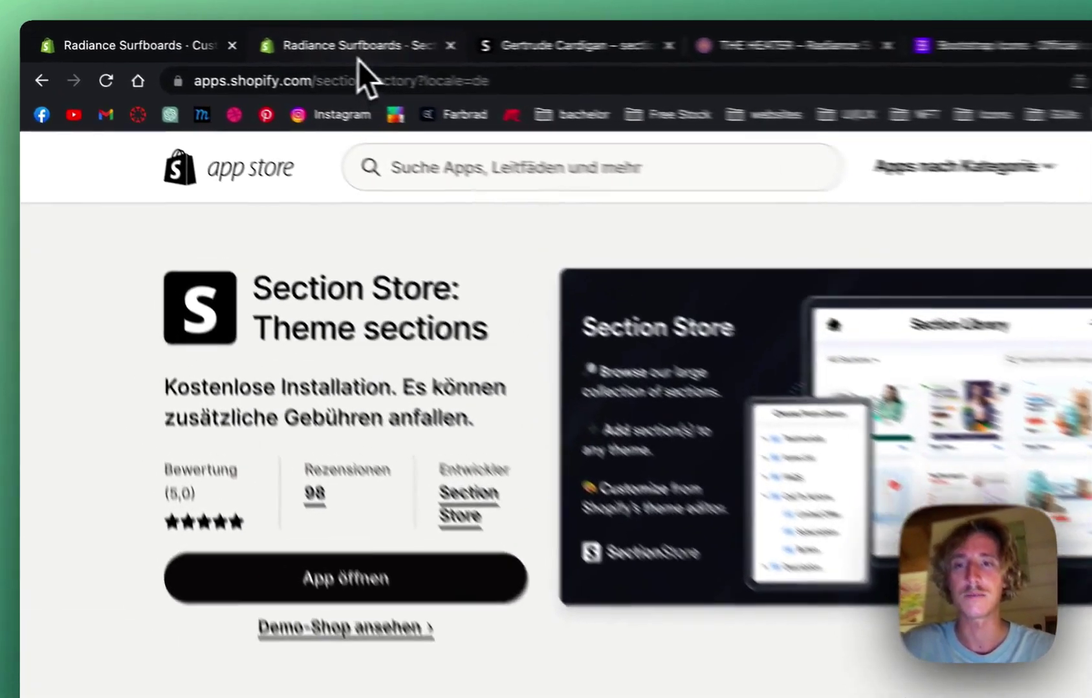
From admin Home, launch the Section Store app via Apps and switch to Explore Sections.
{"action": "left_click", "coordinate": [266, 47]}
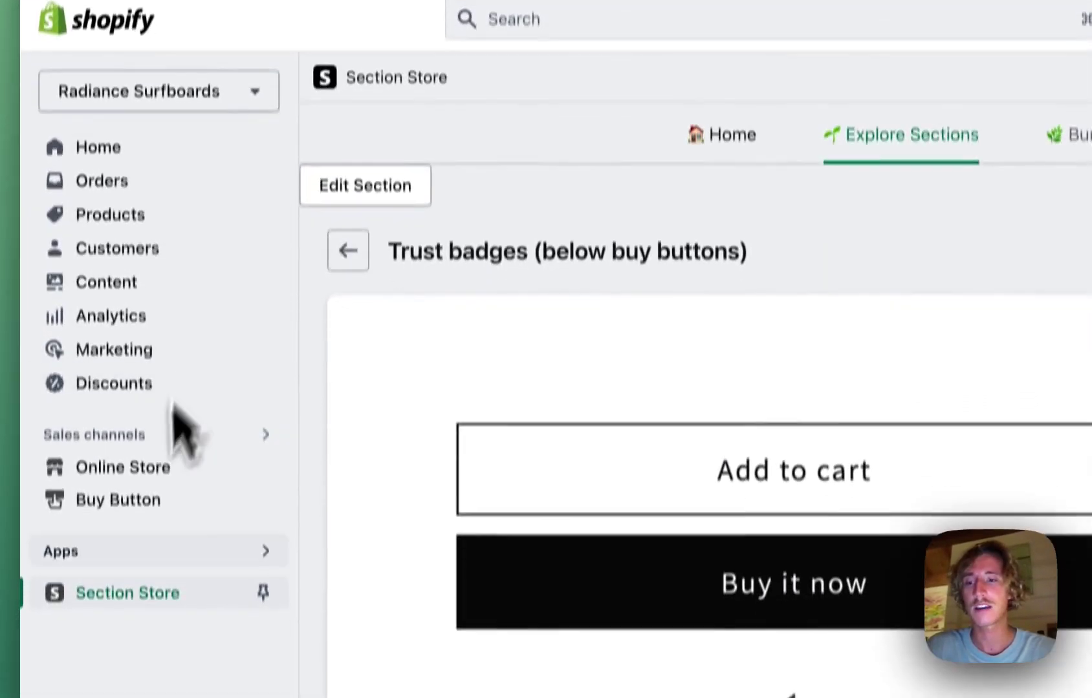
{"action": "left_click", "coordinate": [99, 163]}
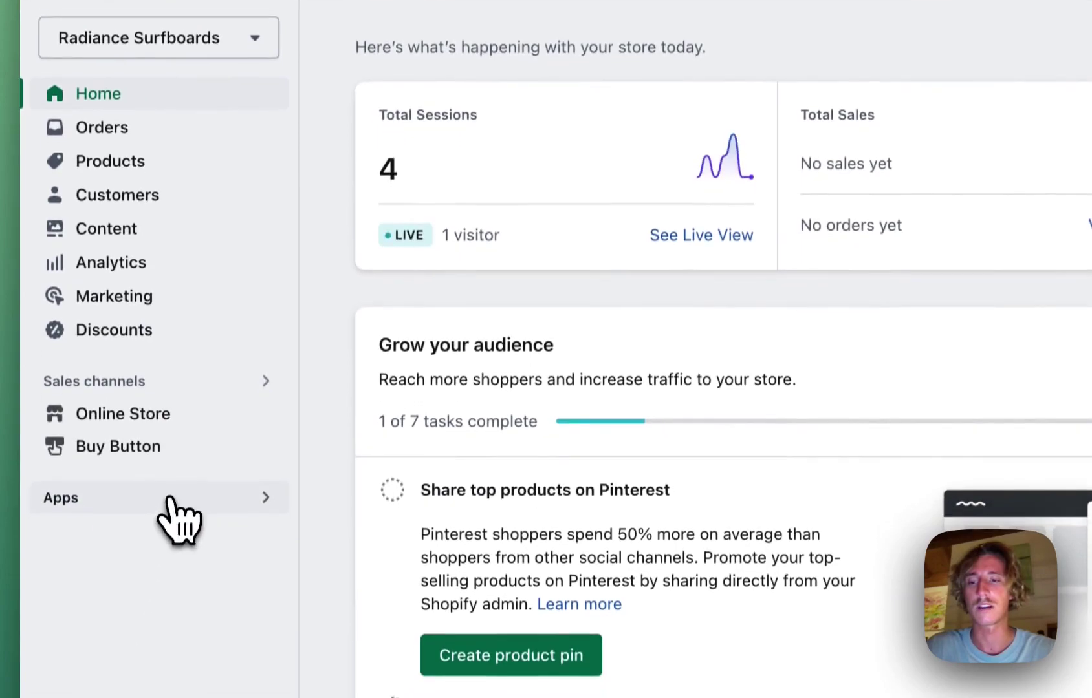
{"action": "left_click", "coordinate": [166, 595]}
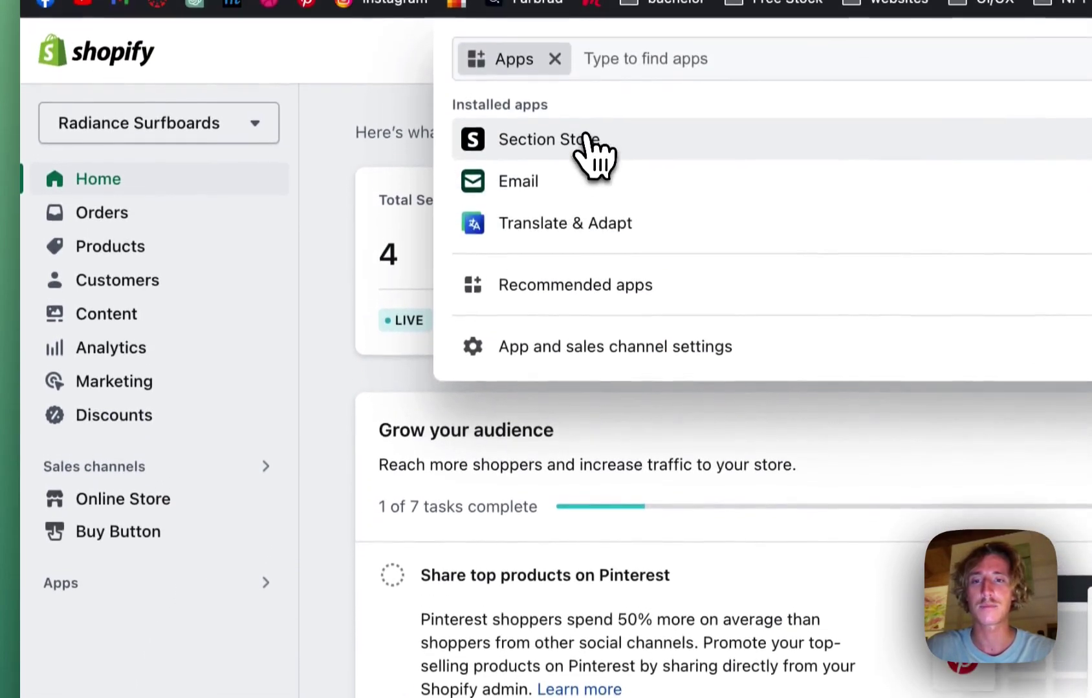
{"action": "left_click", "coordinate": [588, 85]}
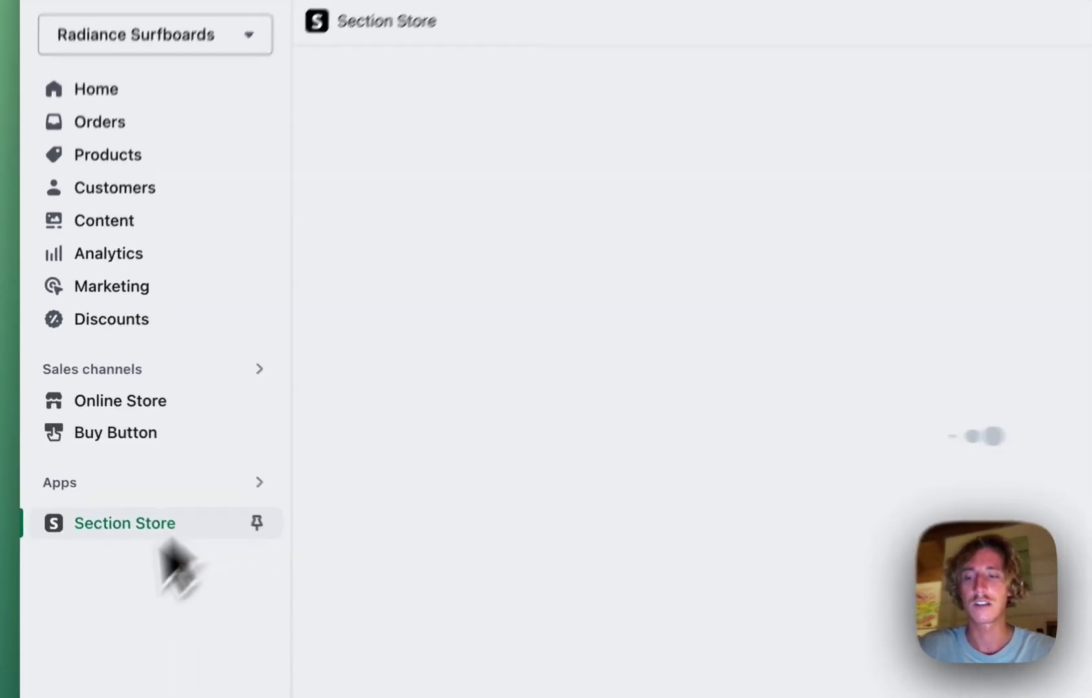
{"action": "left_click", "coordinate": [69, 480]}
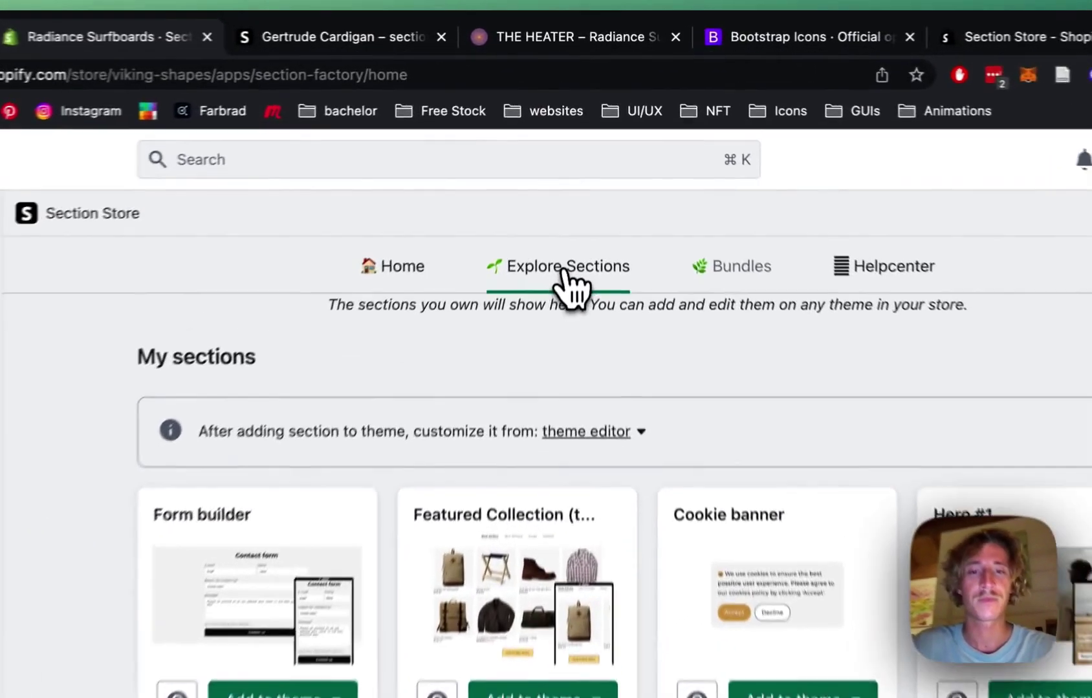
{"action": "left_click", "coordinate": [582, 198]}
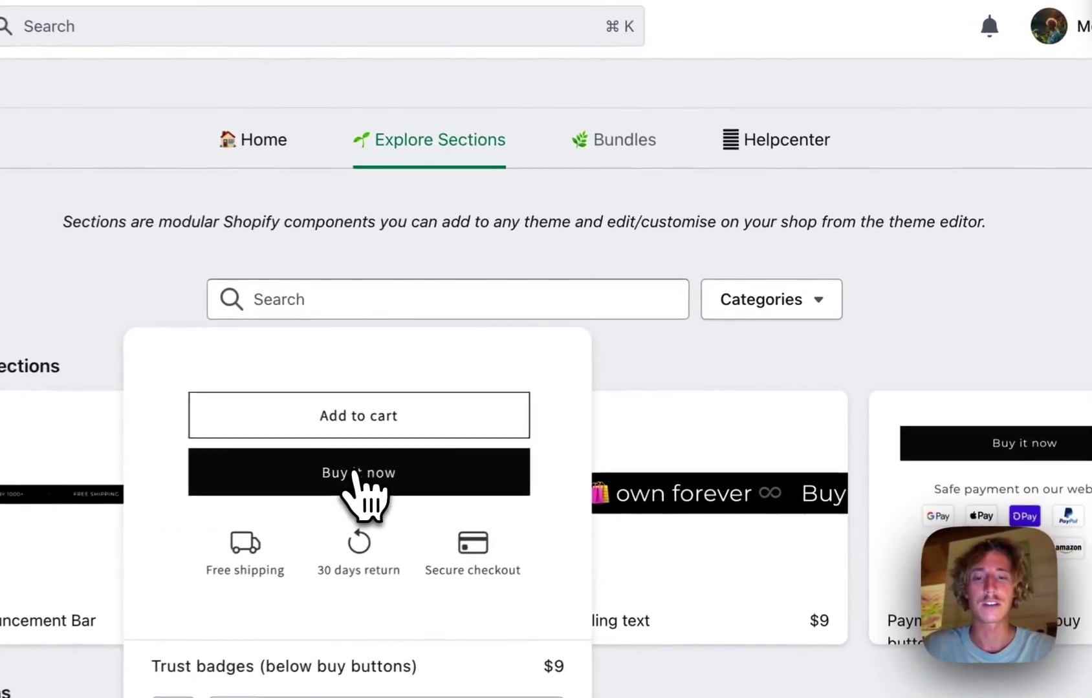
Review the Trust badges section details, then return to My sections.
{"action": "left_click", "coordinate": [527, 394]}
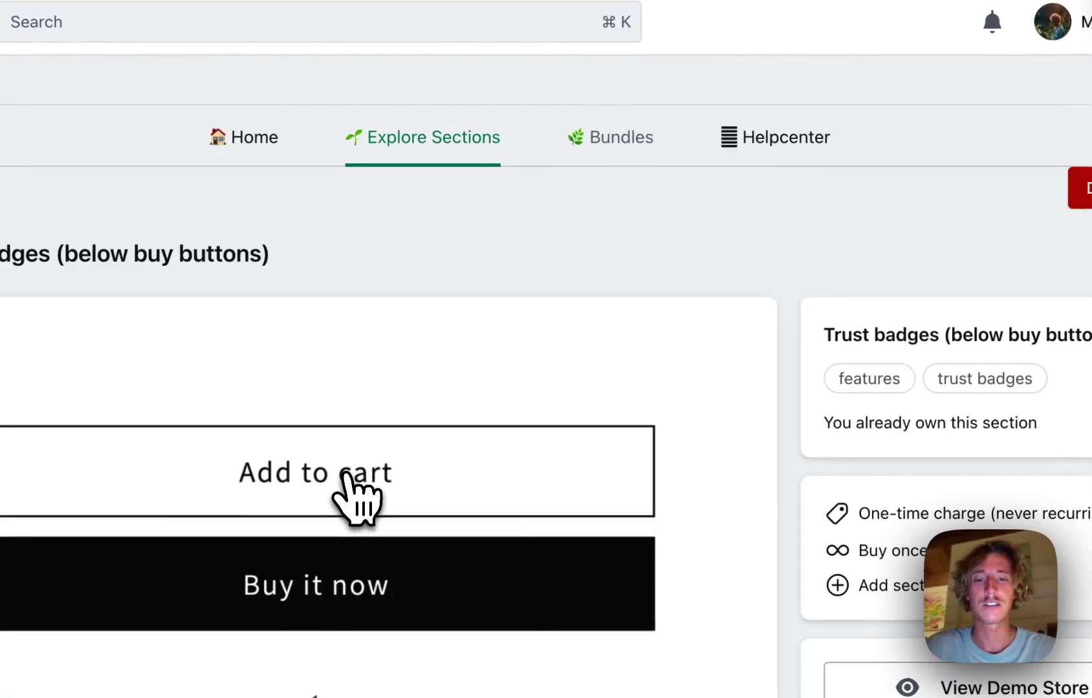
{"action": "scroll", "coordinate": [419, 256], "scroll_direction": "down", "scroll_amount": 1}
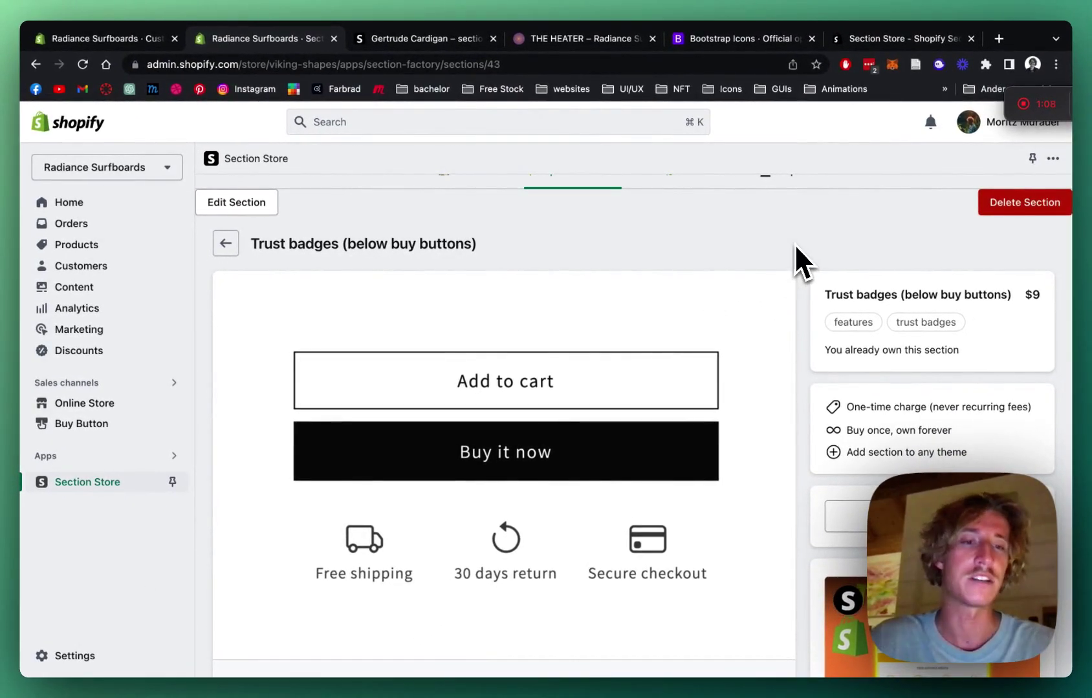
{"action": "scroll", "coordinate": [795, 243], "scroll_direction": "down", "scroll_amount": 1}
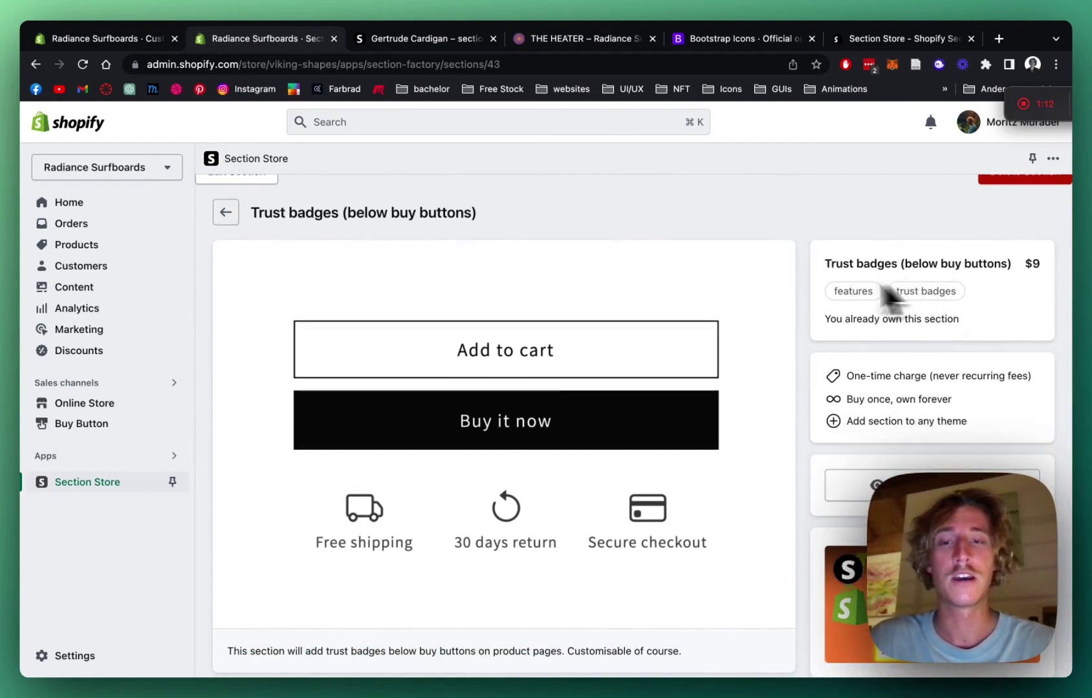
{"action": "scroll", "coordinate": [534, 227], "scroll_direction": "up", "scroll_amount": 2}
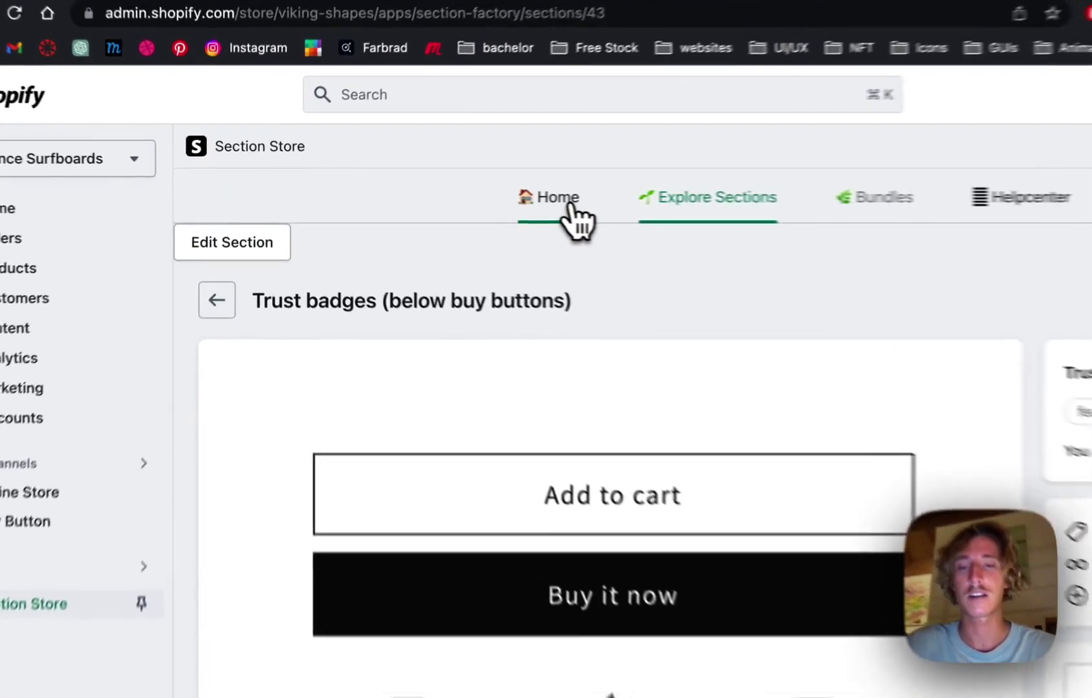
{"action": "left_click", "coordinate": [460, 205]}
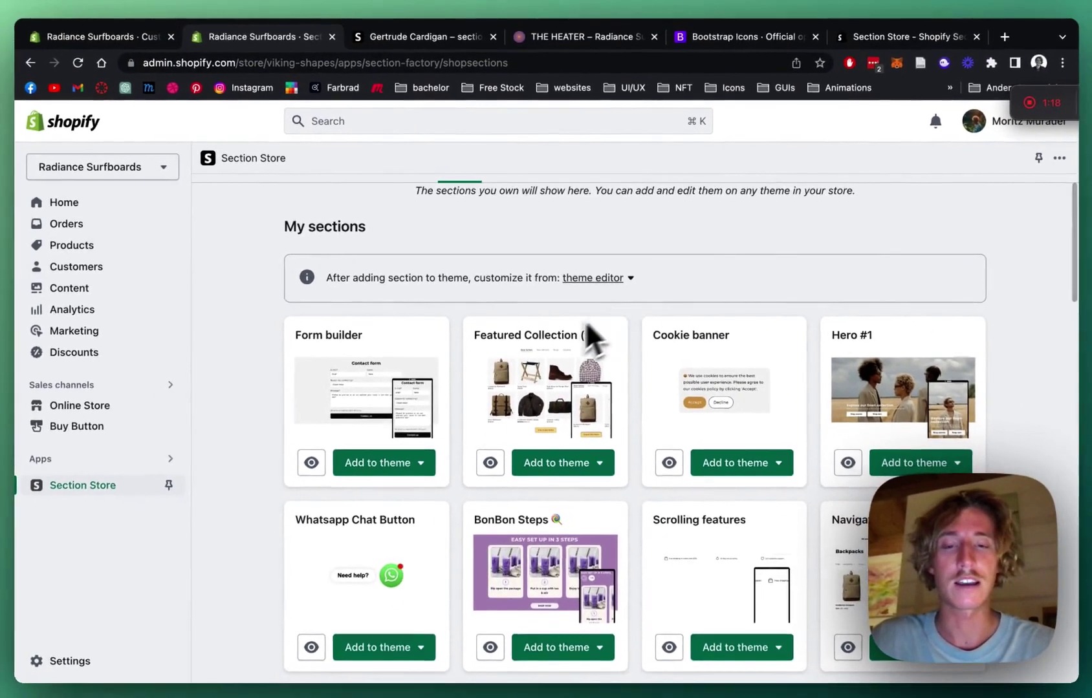
{"action": "scroll", "coordinate": [584, 320], "scroll_direction": "down", "scroll_amount": 1}
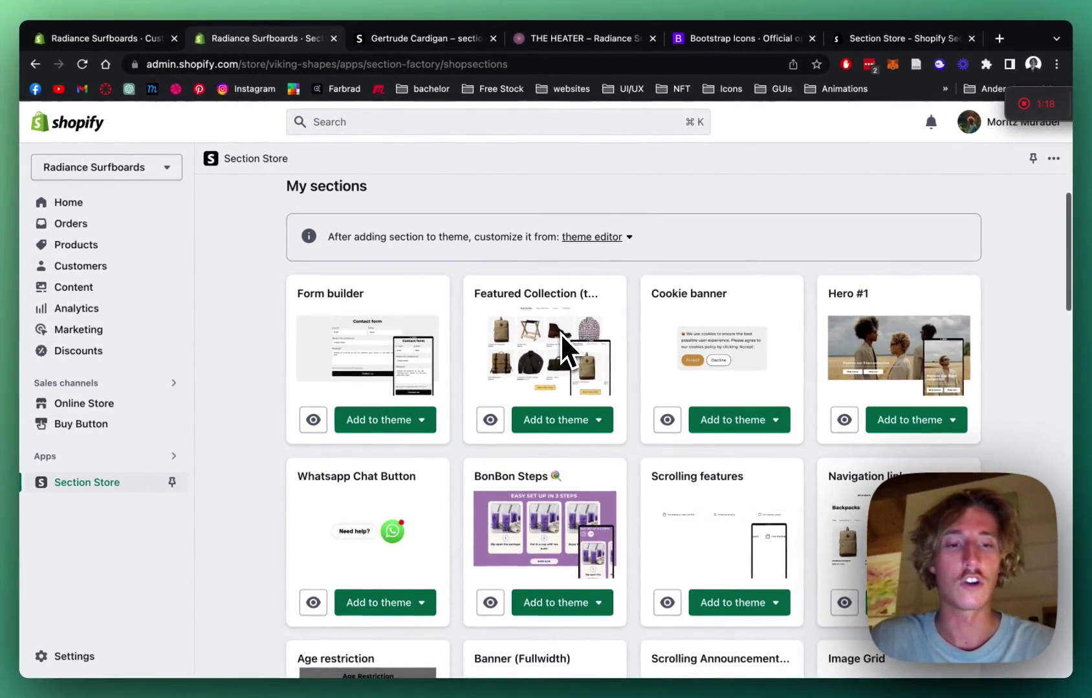
{"action": "scroll", "coordinate": [563, 328], "scroll_direction": "down", "scroll_amount": 1}
{"action": "scroll", "coordinate": [592, 287], "scroll_direction": "down", "scroll_amount": 3}
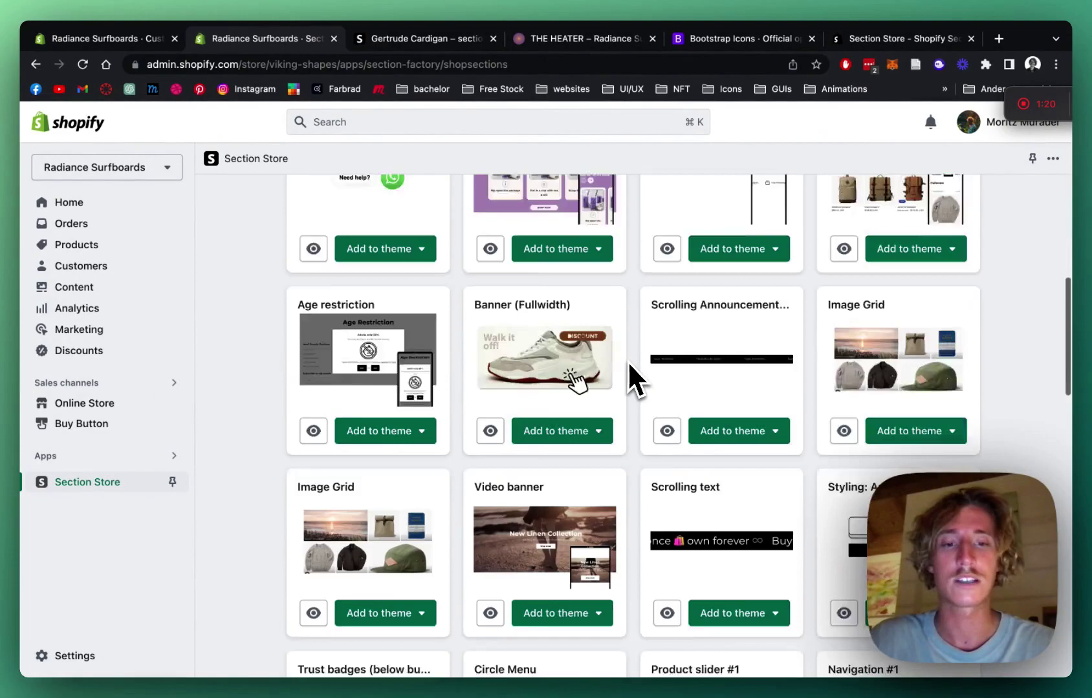
{"action": "scroll", "coordinate": [629, 365], "scroll_direction": "down", "scroll_amount": 3}
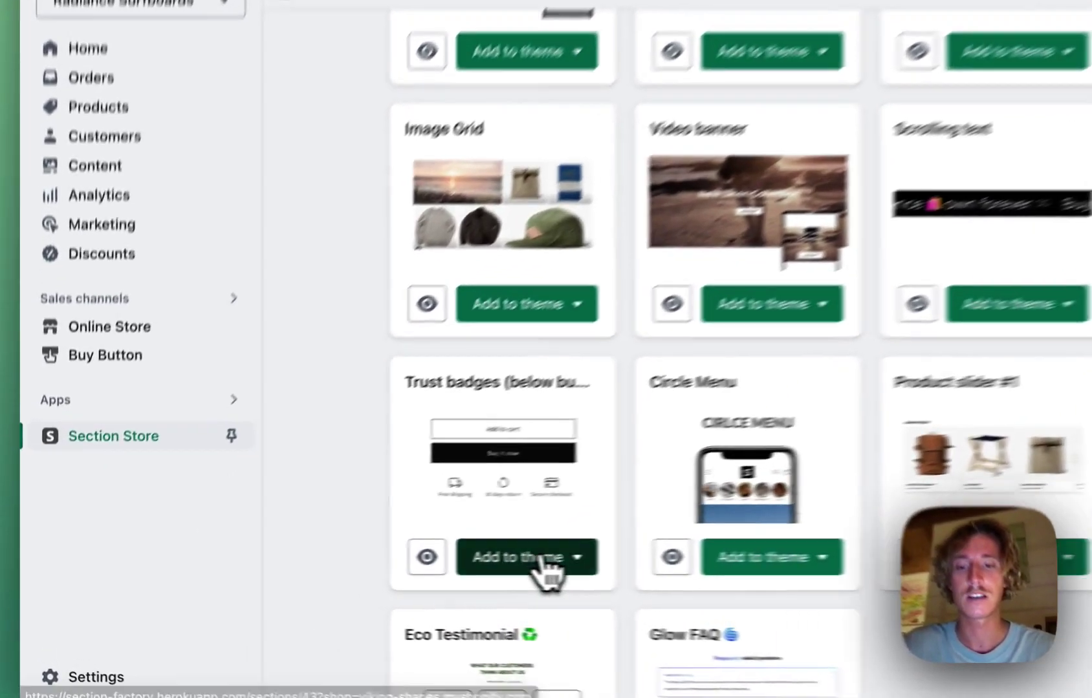
Add Trust badges to the Dawn (Live) theme and customize Dawn.
{"action": "left_click", "coordinate": [388, 571]}
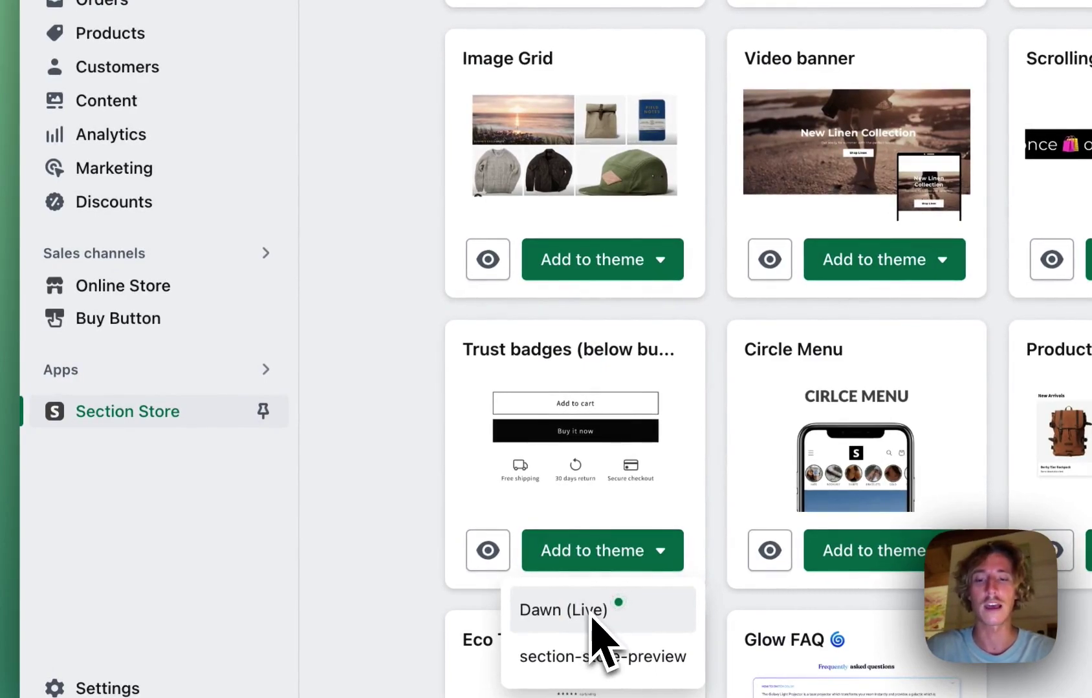
{"action": "left_click", "coordinate": [203, 296]}
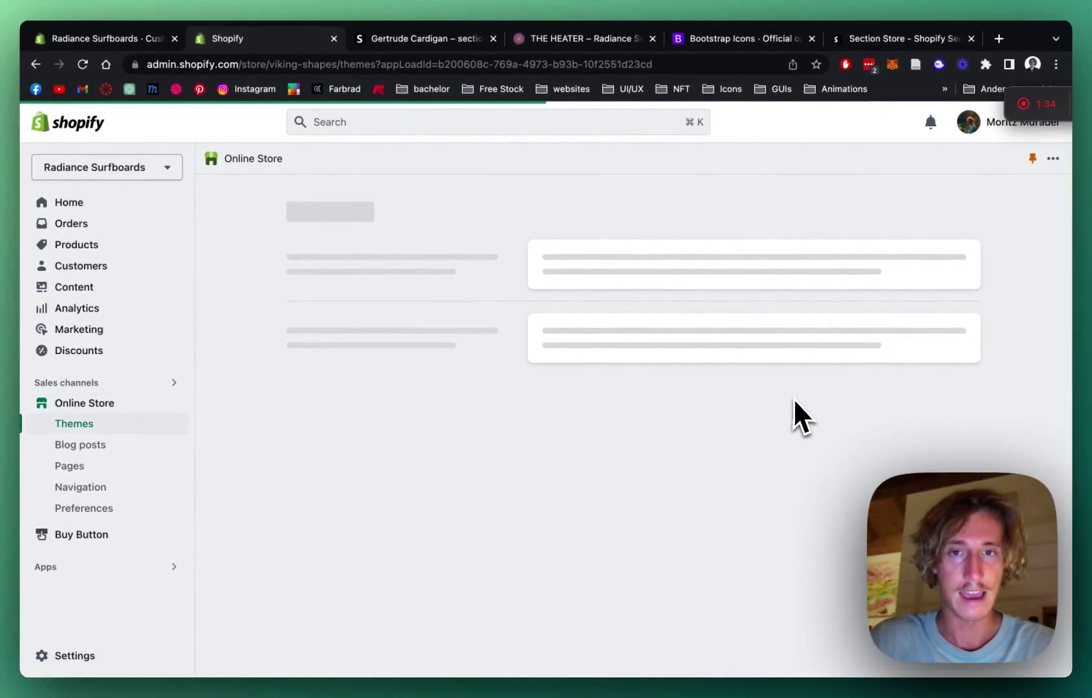
{"action": "scroll", "coordinate": [933, 410], "scroll_direction": "down", "scroll_amount": 2}
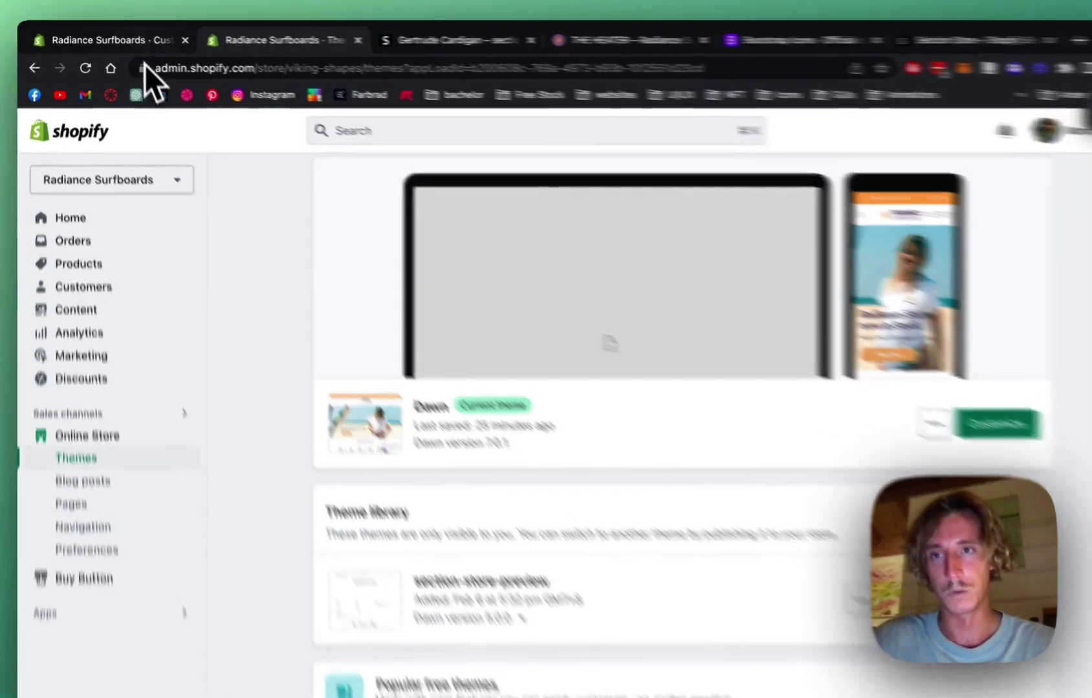
{"action": "left_click", "coordinate": [136, 42]}
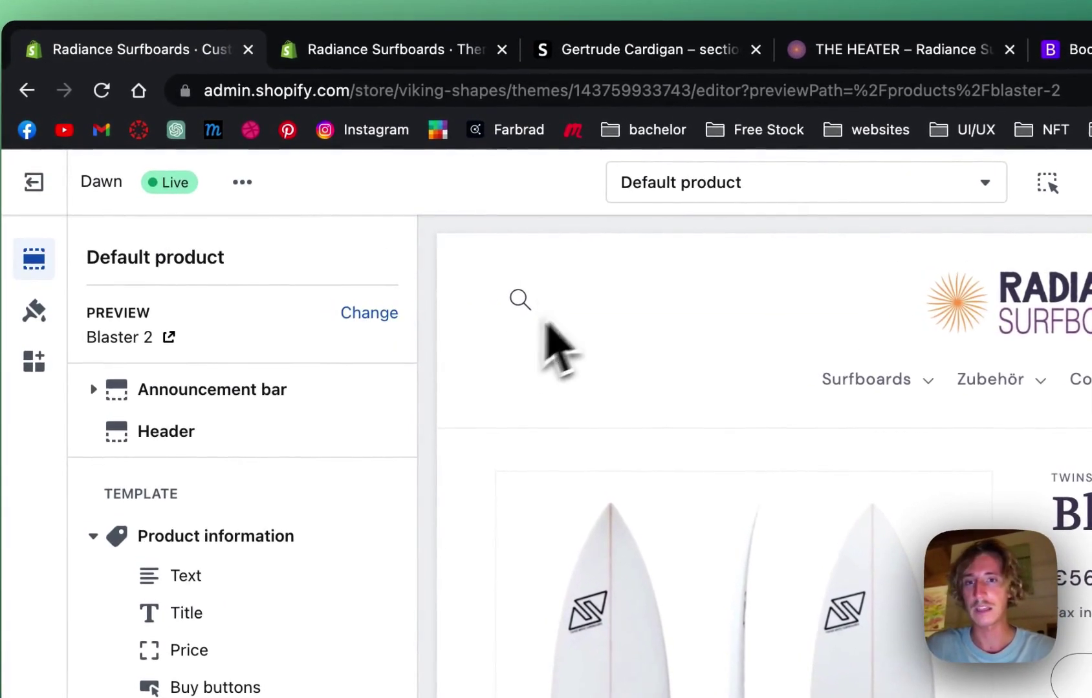
Browse the product templates from the template selector, keeping Default product.
{"action": "left_click", "coordinate": [716, 184]}
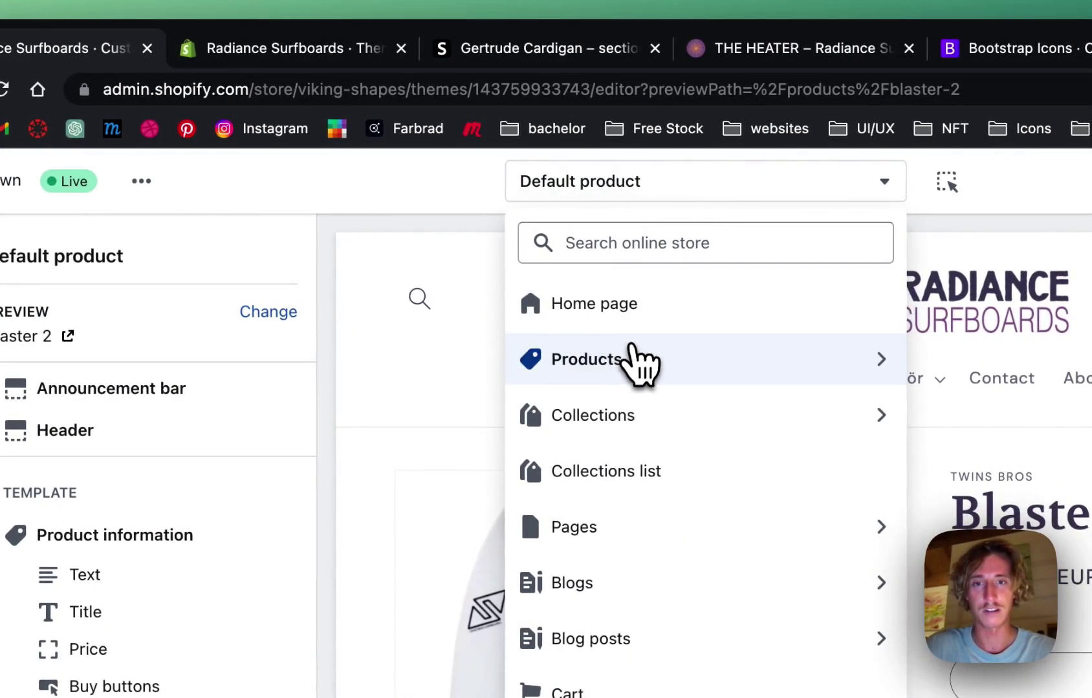
{"action": "left_click", "coordinate": [640, 360]}
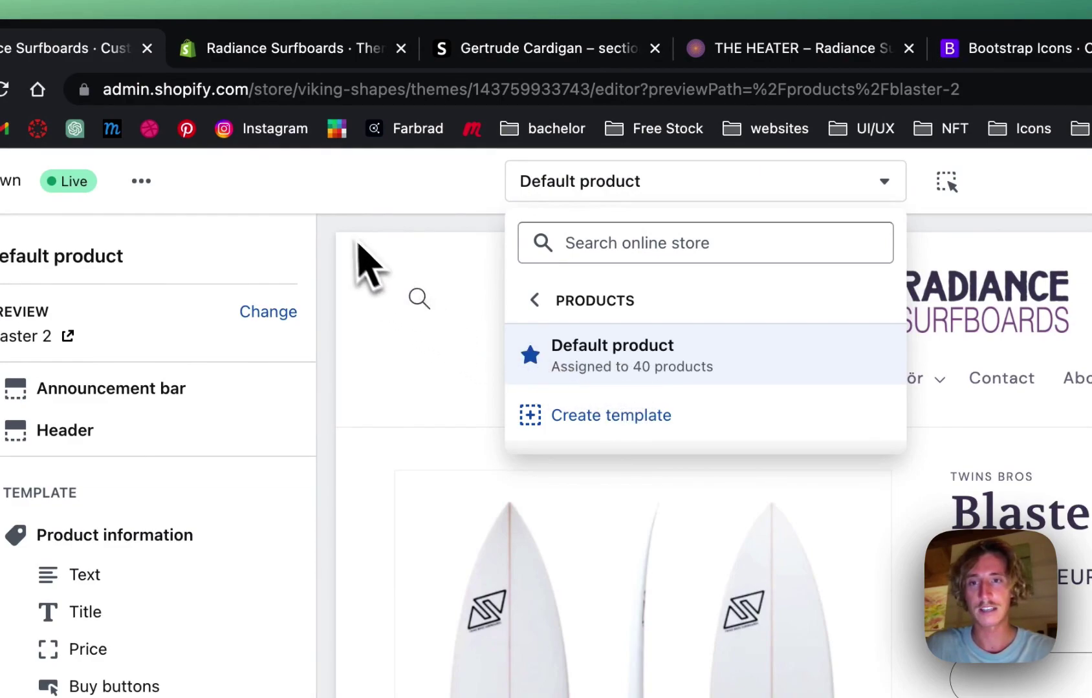
{"action": "left_click", "coordinate": [367, 261]}
{"action": "scroll", "coordinate": [273, 325], "scroll_direction": "down", "scroll_amount": 3}
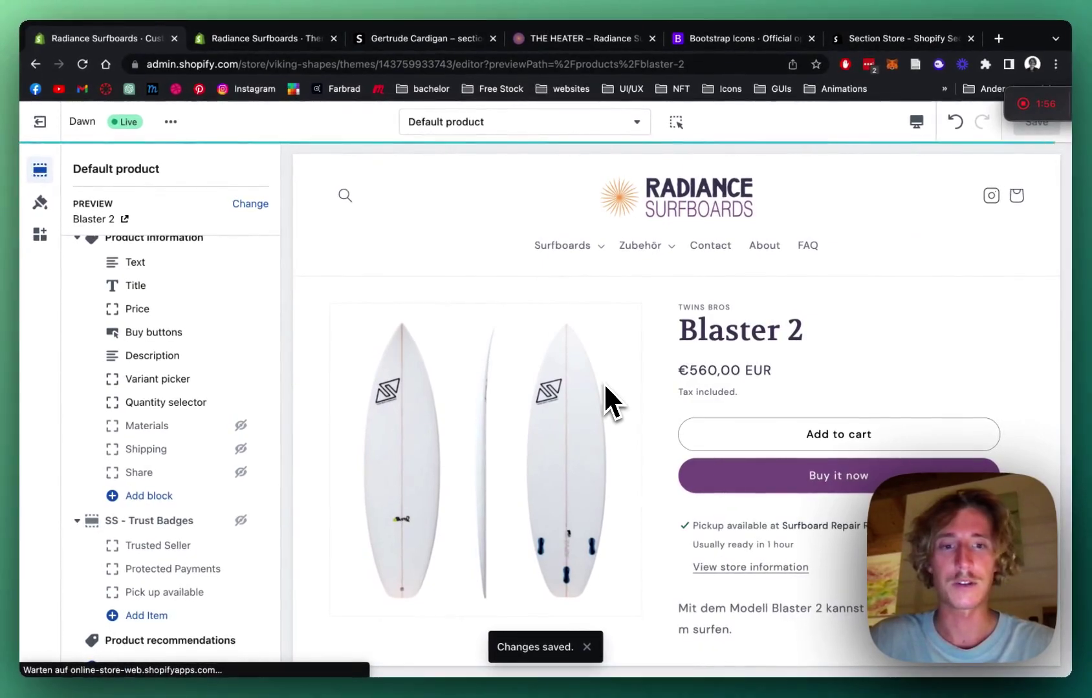
{"action": "scroll", "coordinate": [156, 406], "scroll_direction": "down", "scroll_amount": 2}
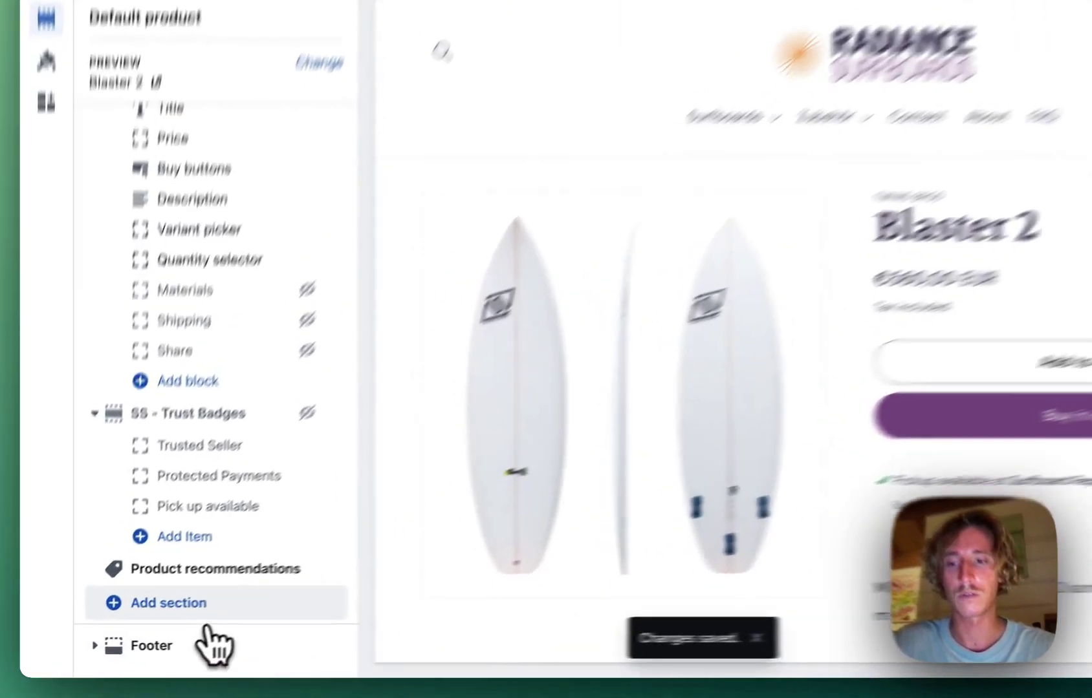
Add an SS - Trust badges section, move it above the older one, and save.
{"action": "left_click", "coordinate": [207, 616]}
{"action": "type", "text": "tru"}
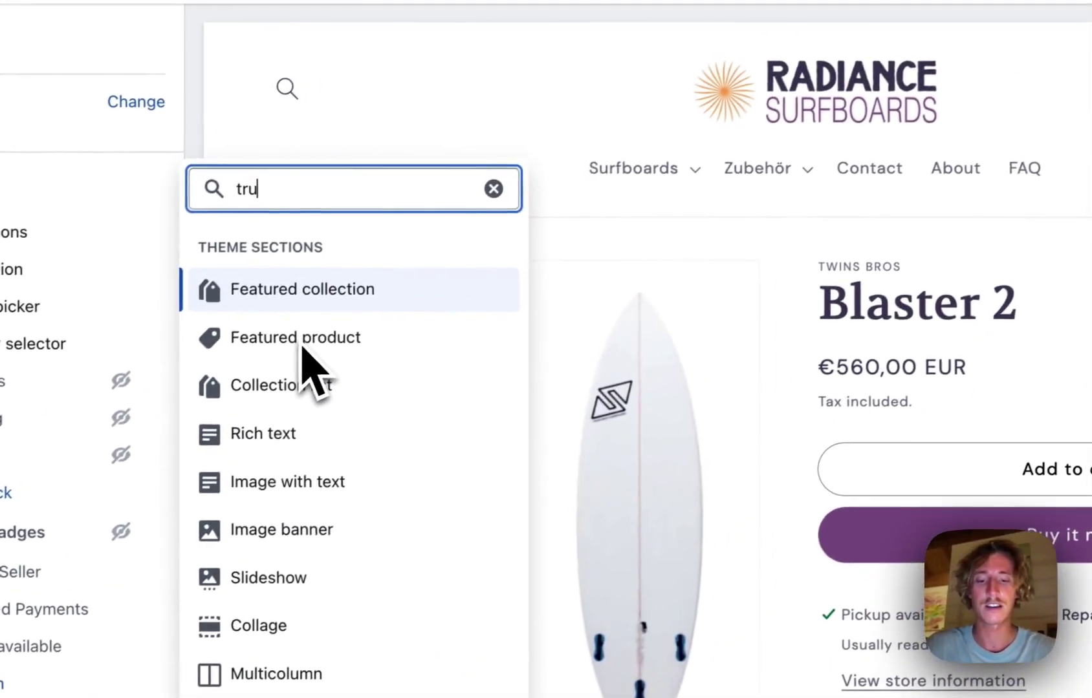
{"action": "type", "text": "st b"}
{"action": "type", "text": "adges"}
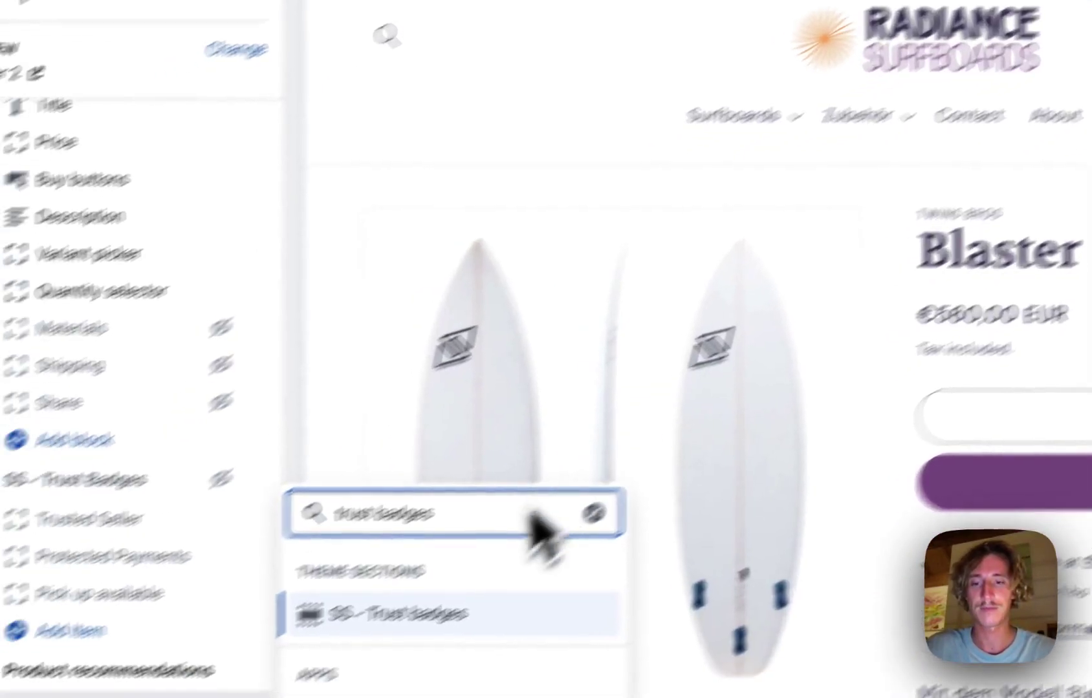
{"action": "left_click", "coordinate": [554, 576]}
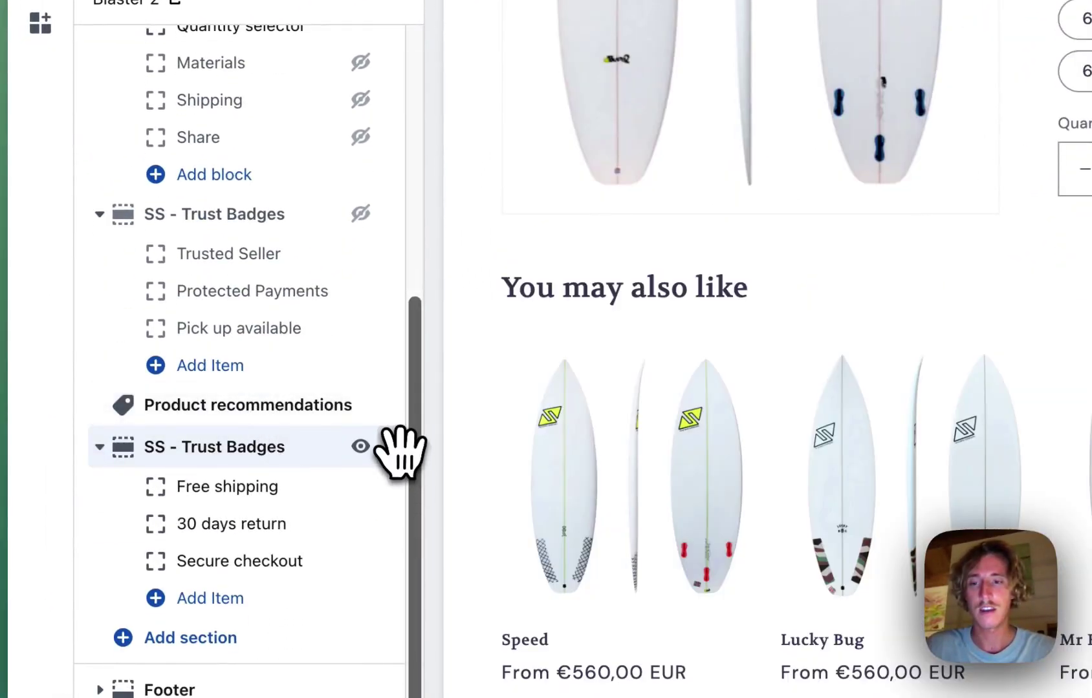
{"action": "left_click_drag", "start_coordinate": [399, 451], "coordinate": [388, 253]}
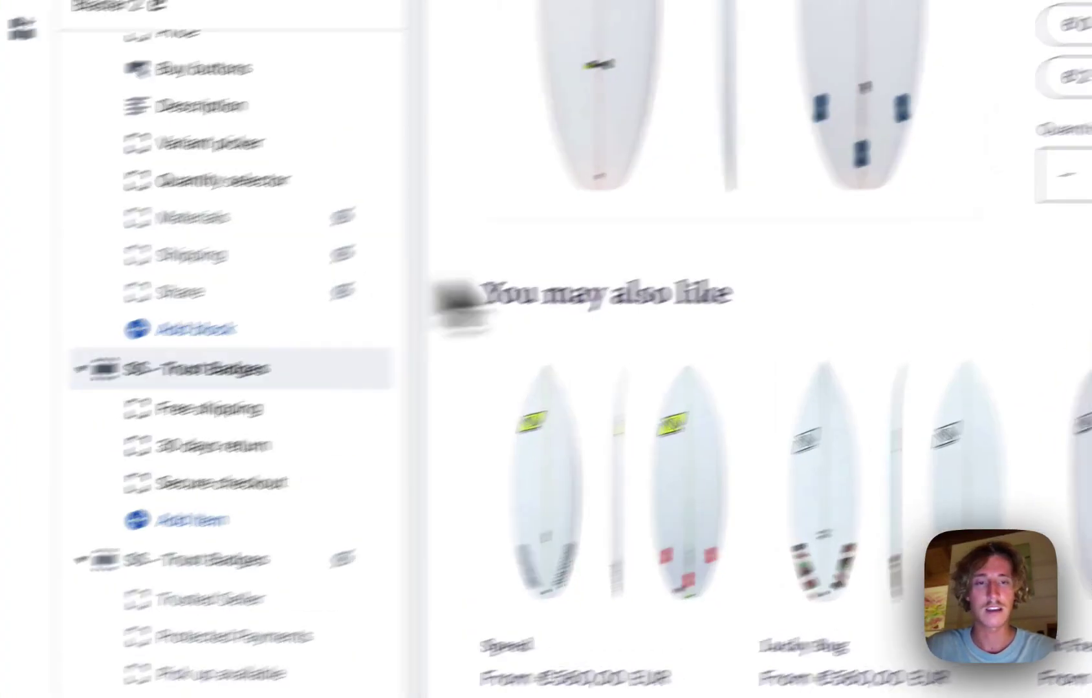
{"action": "scroll", "coordinate": [613, 393], "scroll_direction": "up", "scroll_amount": 10}
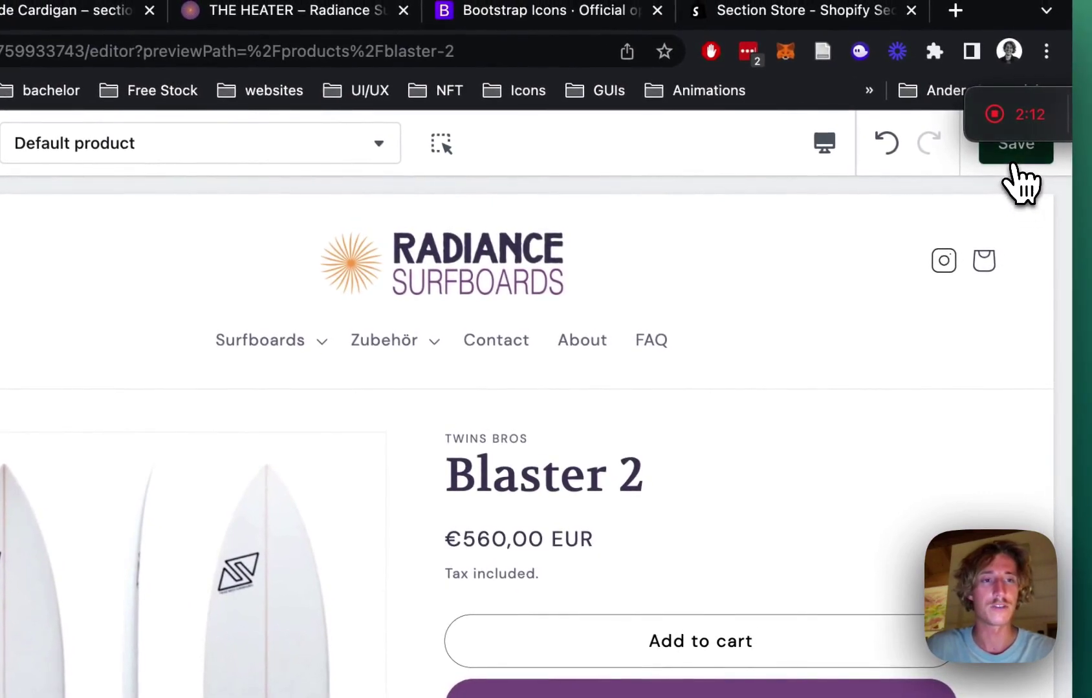
{"action": "left_click", "coordinate": [1017, 164]}
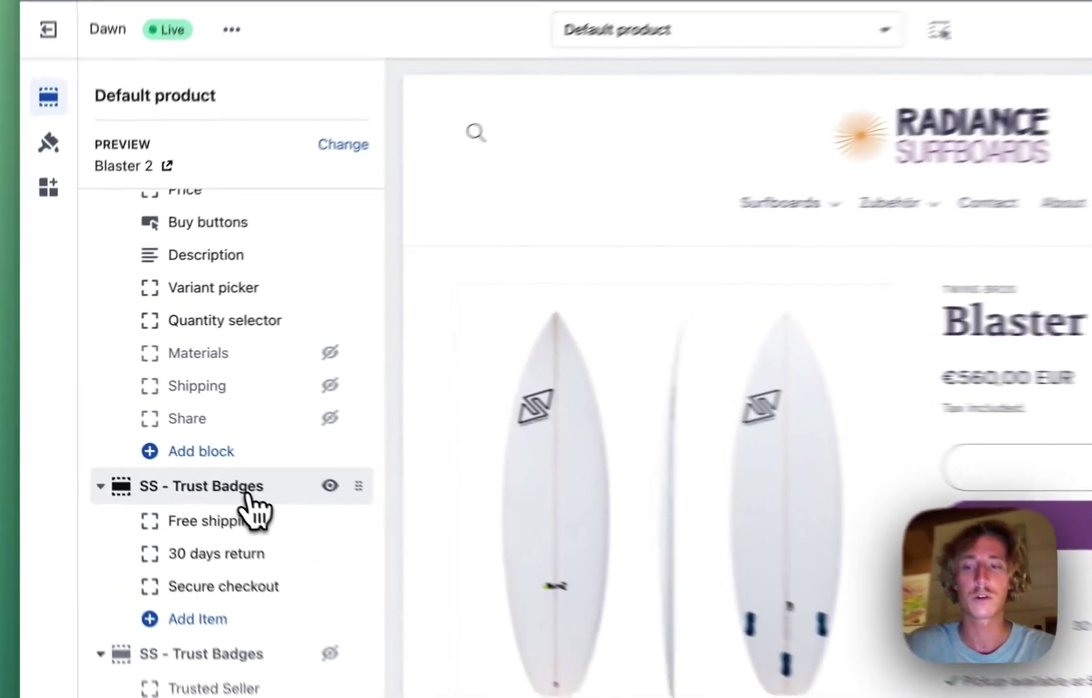
Try a background colour on the new Trust Badges section.
{"action": "left_click", "coordinate": [181, 456]}
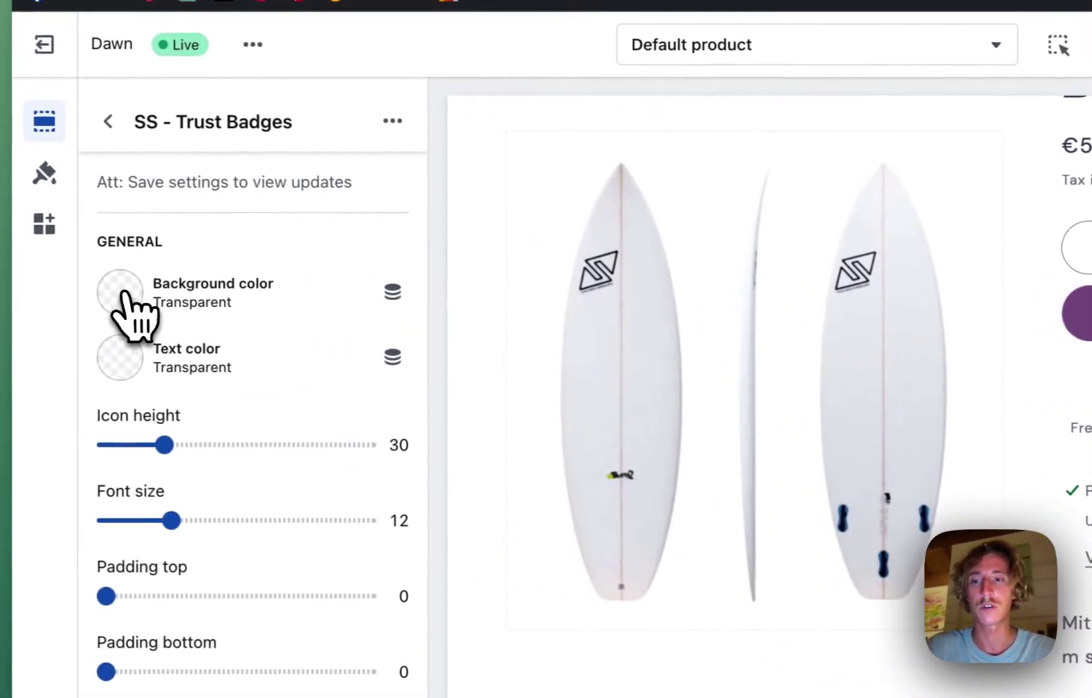
{"action": "left_click", "coordinate": [53, 289]}
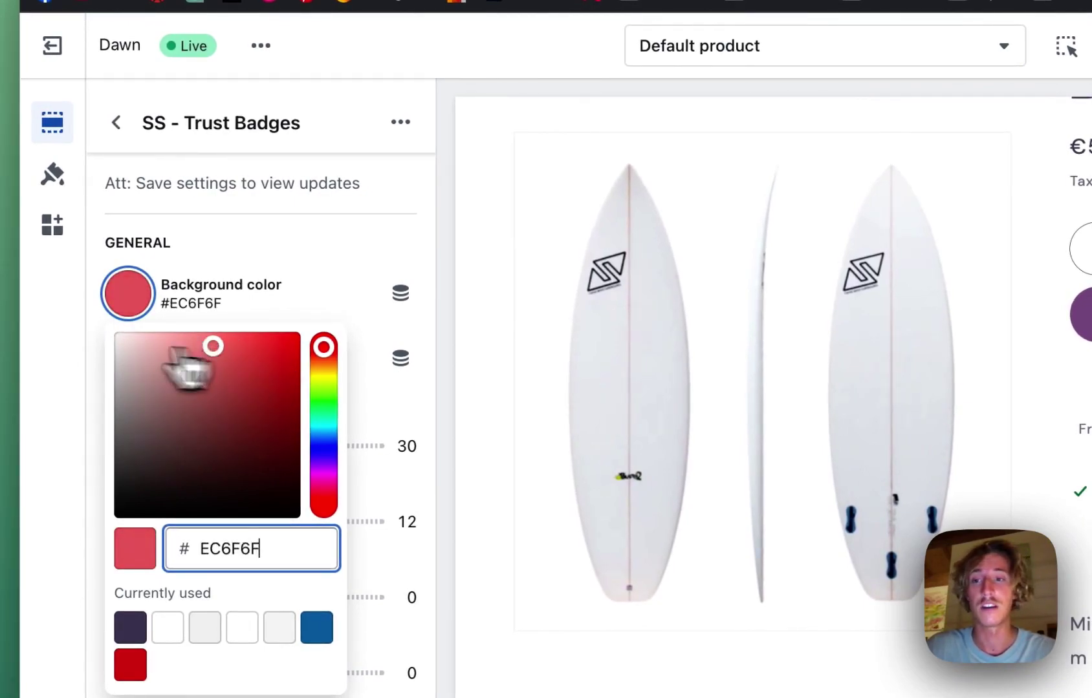
{"action": "left_click", "coordinate": [146, 390]}
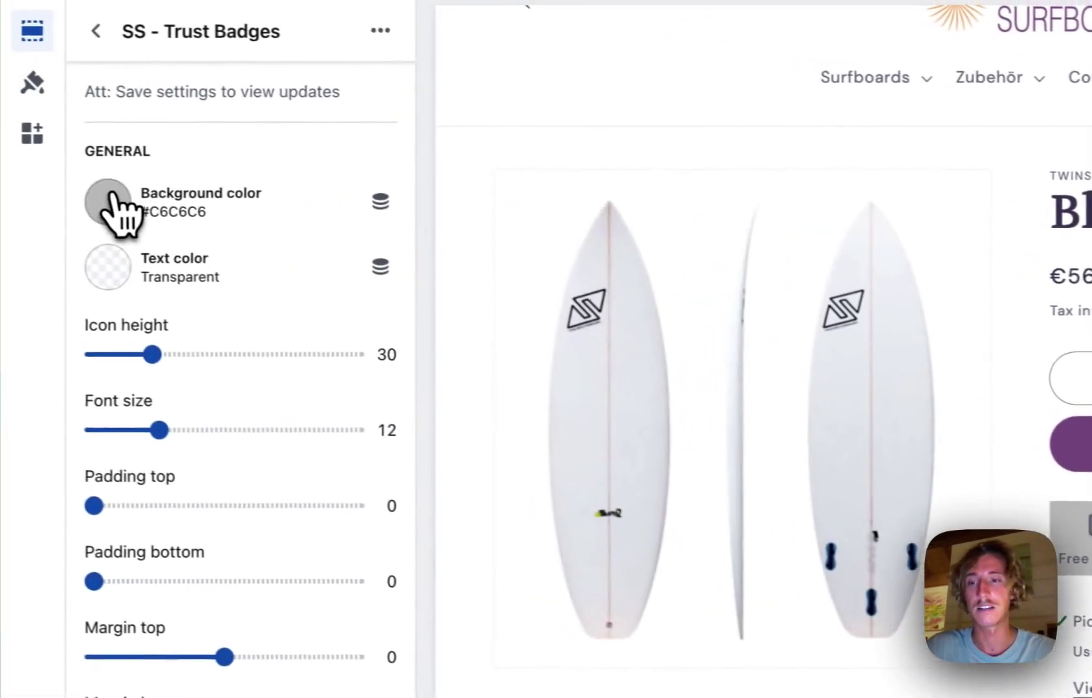
{"action": "left_click", "coordinate": [128, 205]}
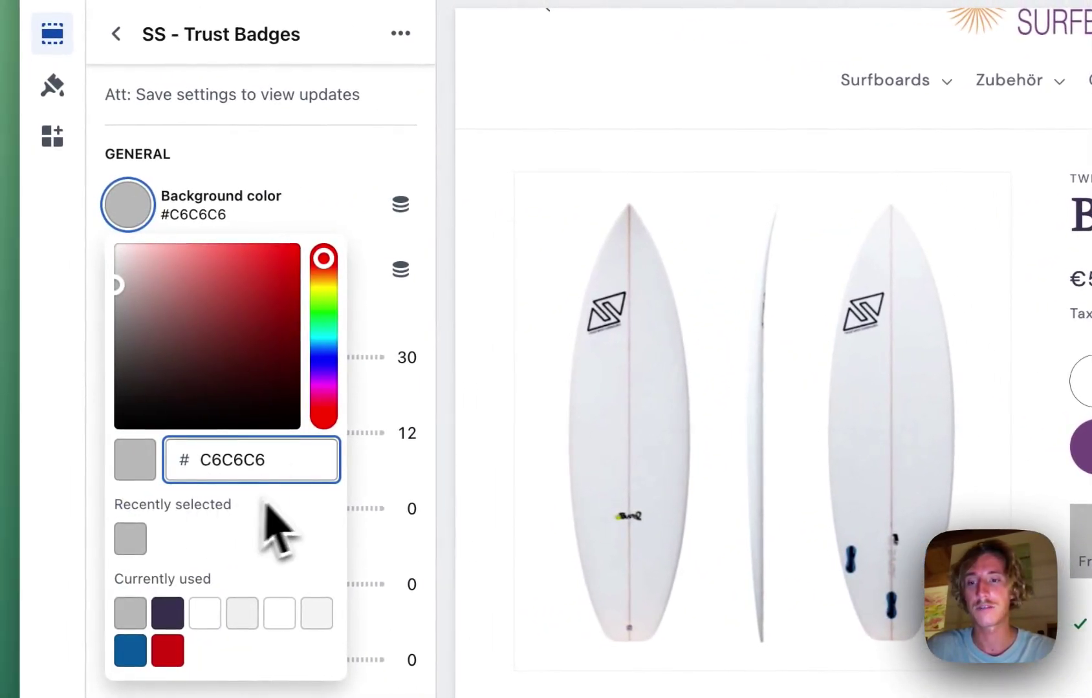
Clear the background colour back to transparent (None).
{"action": "key", "text": "Escape"}
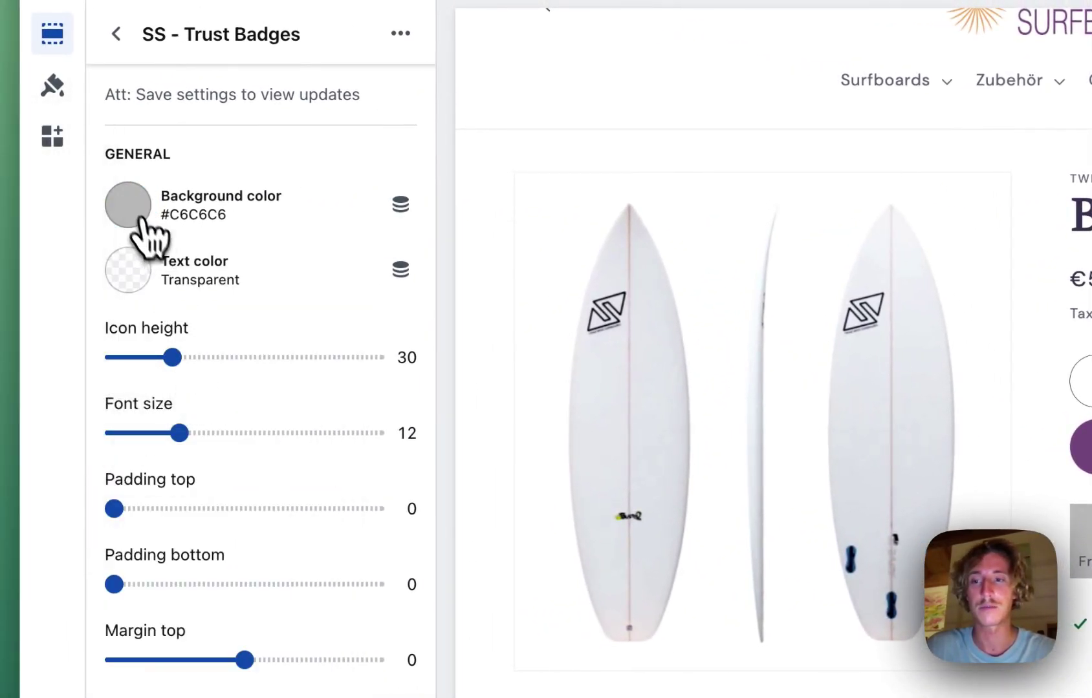
{"action": "left_click", "coordinate": [128, 209]}
{"action": "key", "text": "BackSpace"}
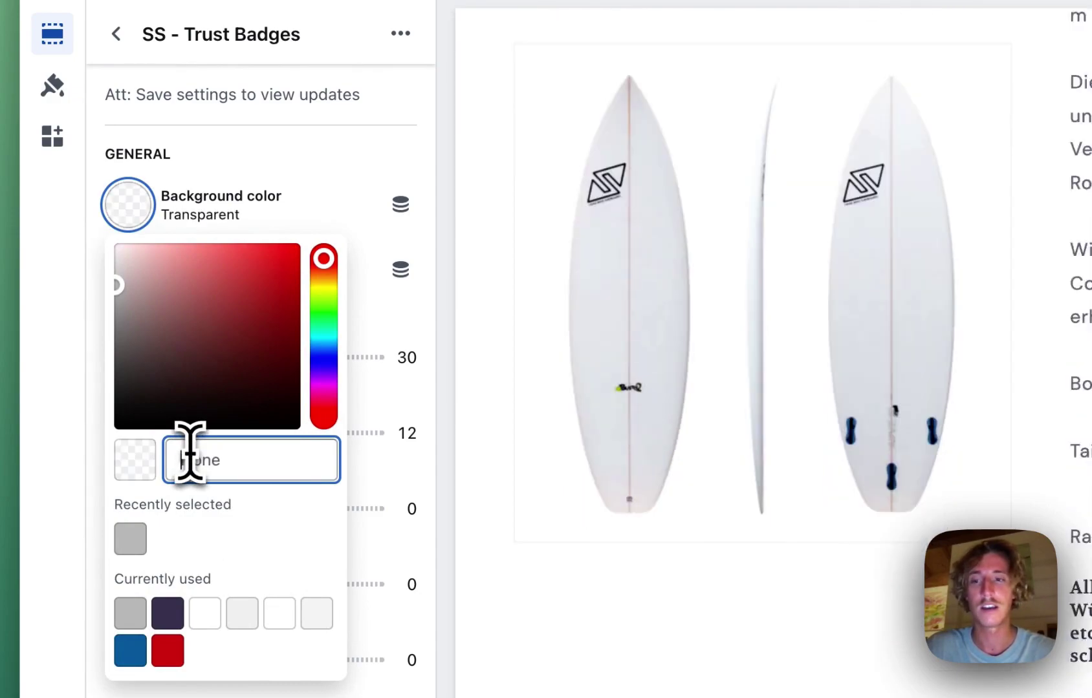
{"action": "left_click", "coordinate": [337, 162]}
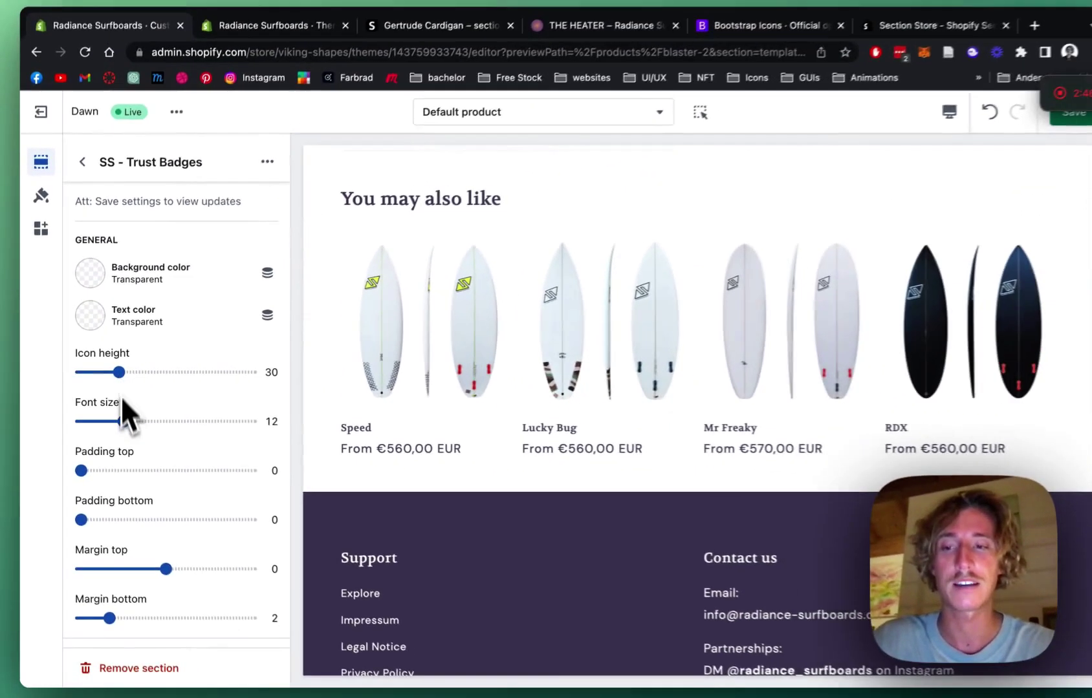
{"action": "scroll", "coordinate": [147, 513], "scroll_direction": "down", "scroll_amount": 2}
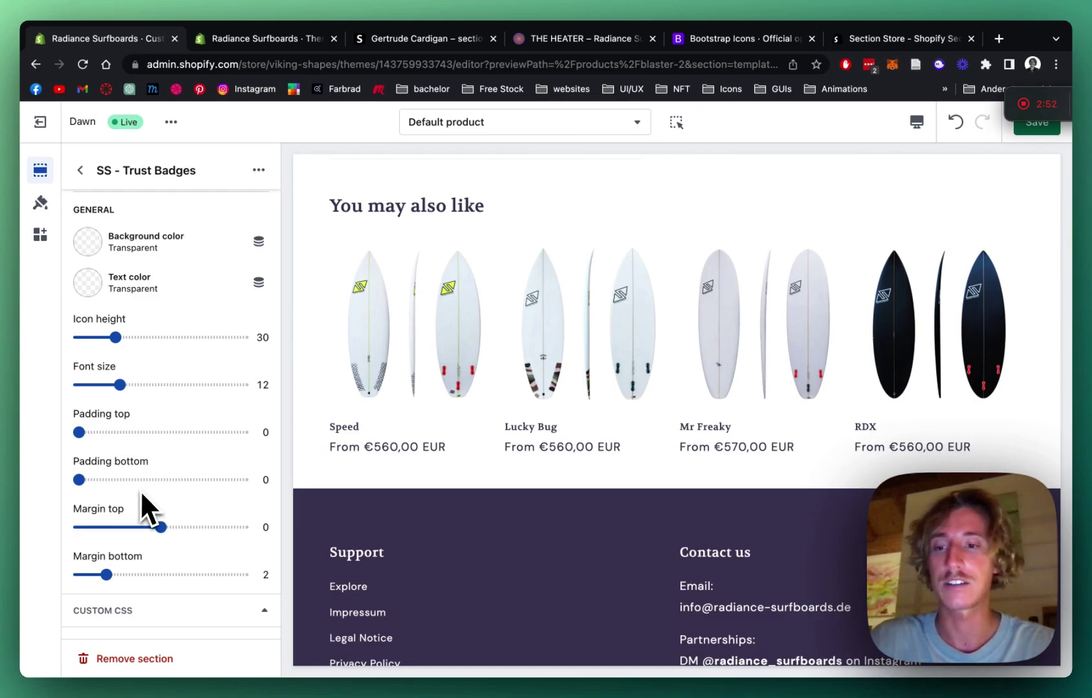
Hide the Free shipping badges section, show the Trusted Seller one, and save.
{"action": "left_click", "coordinate": [80, 170]}
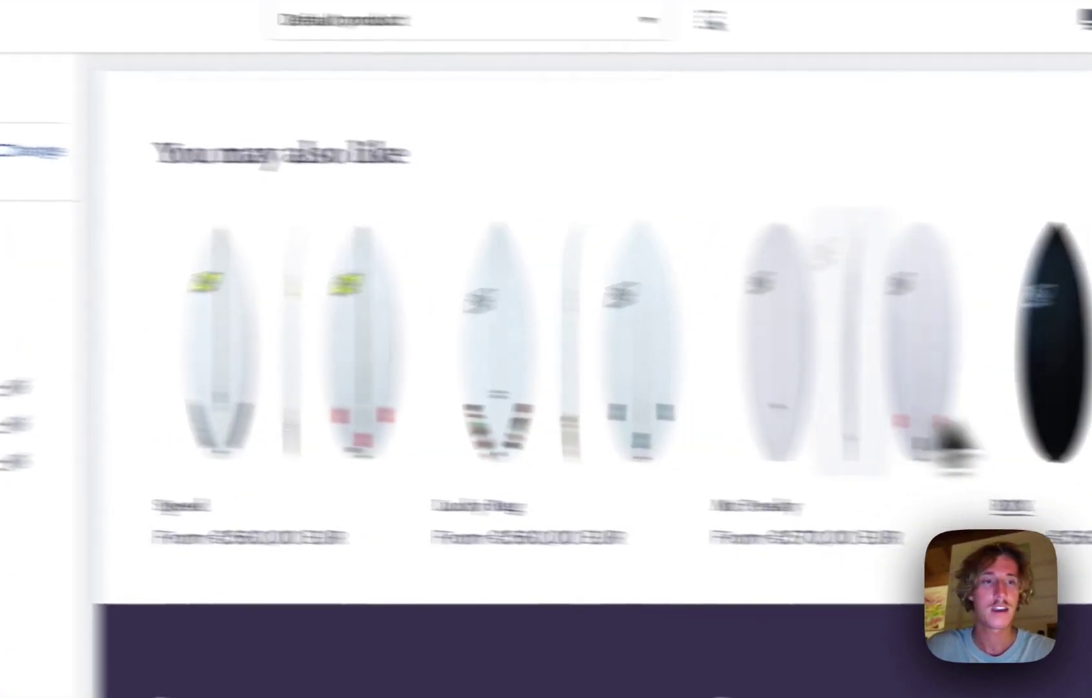
{"action": "scroll", "coordinate": [873, 420], "scroll_direction": "up", "scroll_amount": 10}
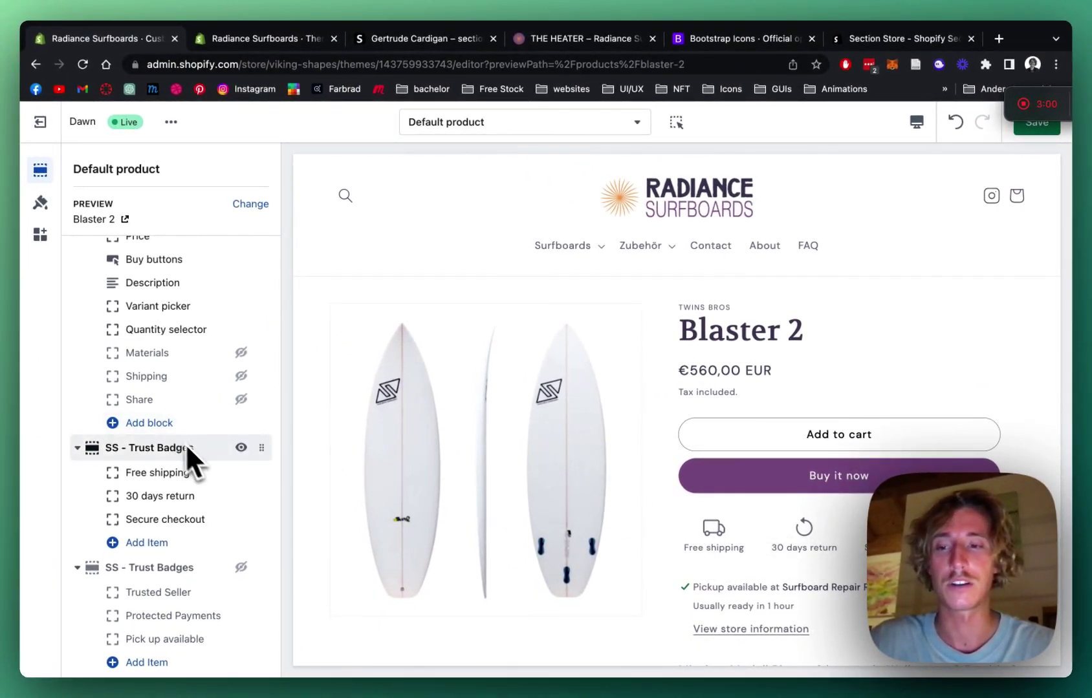
{"action": "left_click", "coordinate": [240, 448]}
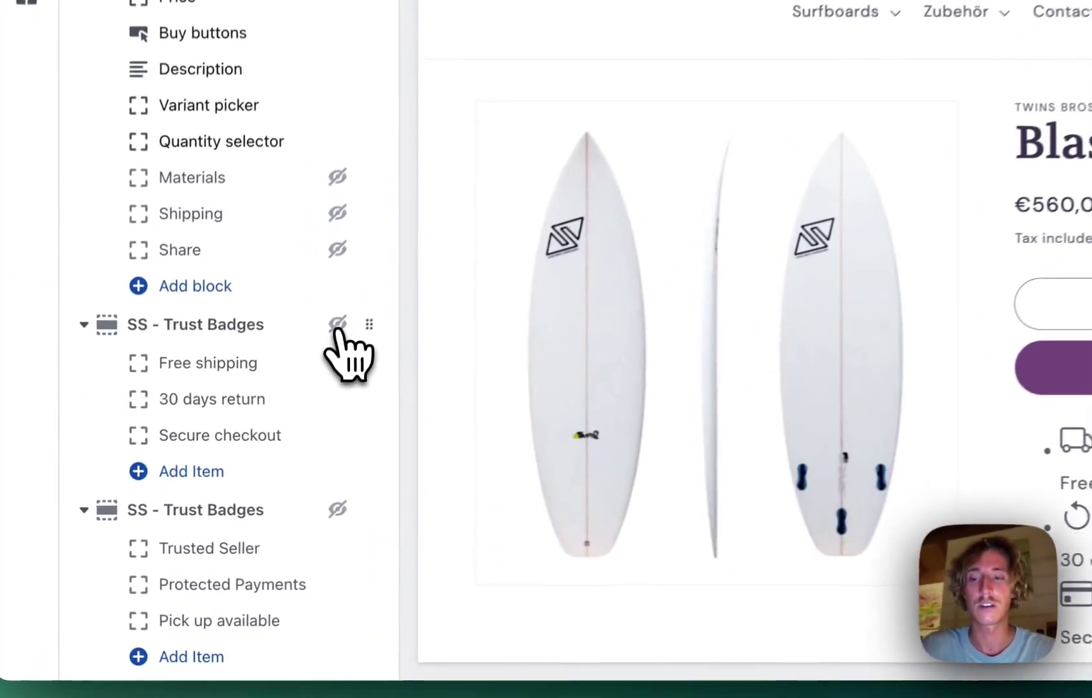
{"action": "left_click", "coordinate": [339, 509]}
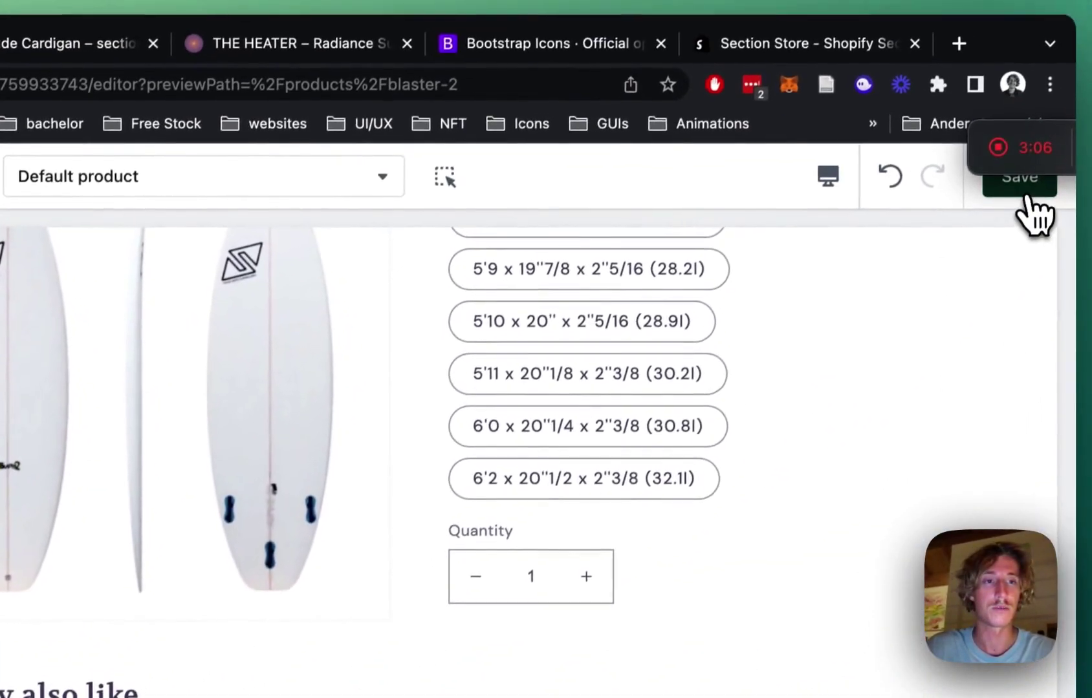
{"action": "left_click", "coordinate": [1017, 183]}
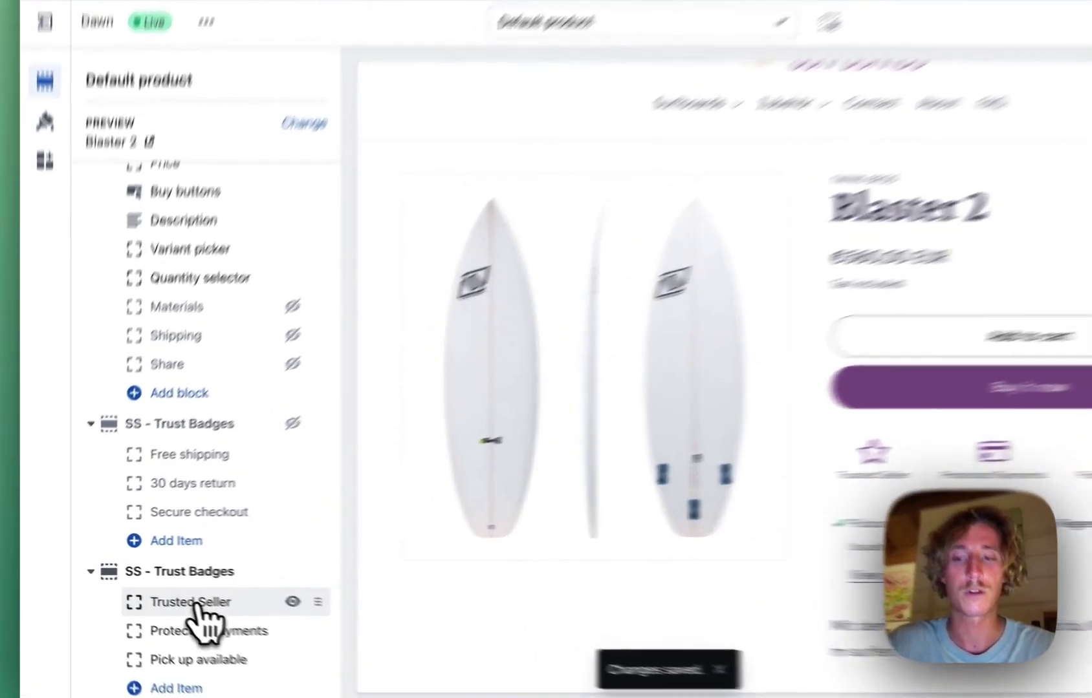
Show the Trusted Seller badge's SVG icon code and text settings.
{"action": "left_click", "coordinate": [162, 596]}
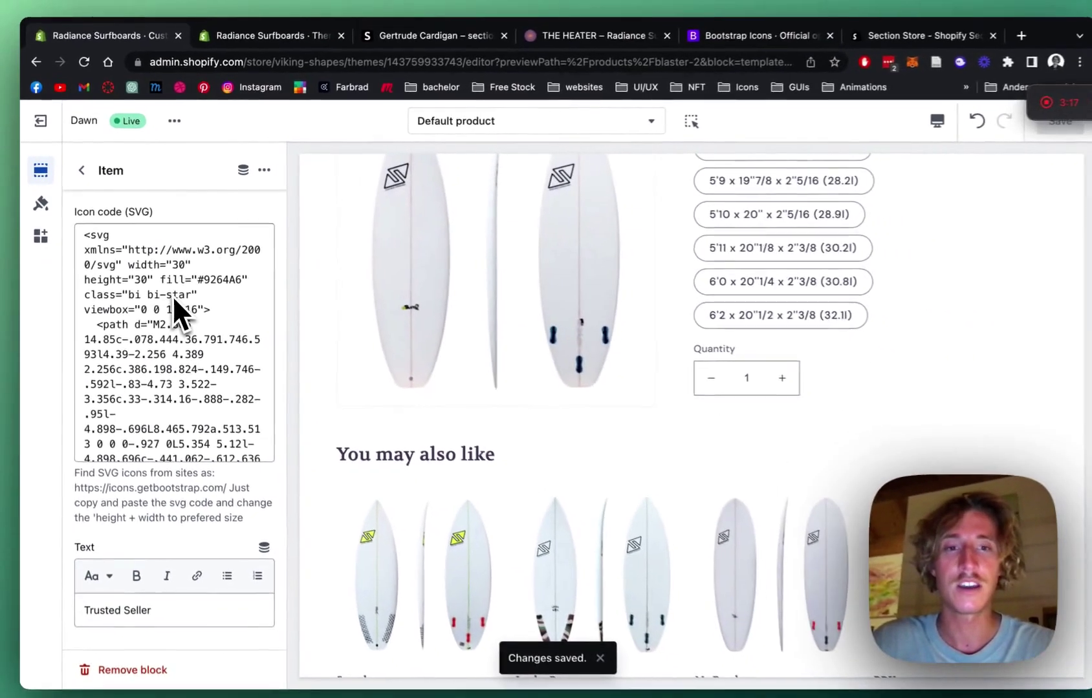
{"action": "scroll", "coordinate": [770, 325], "scroll_direction": "up", "scroll_amount": 5}
{"action": "scroll", "coordinate": [791, 310], "scroll_direction": "up", "scroll_amount": 5}
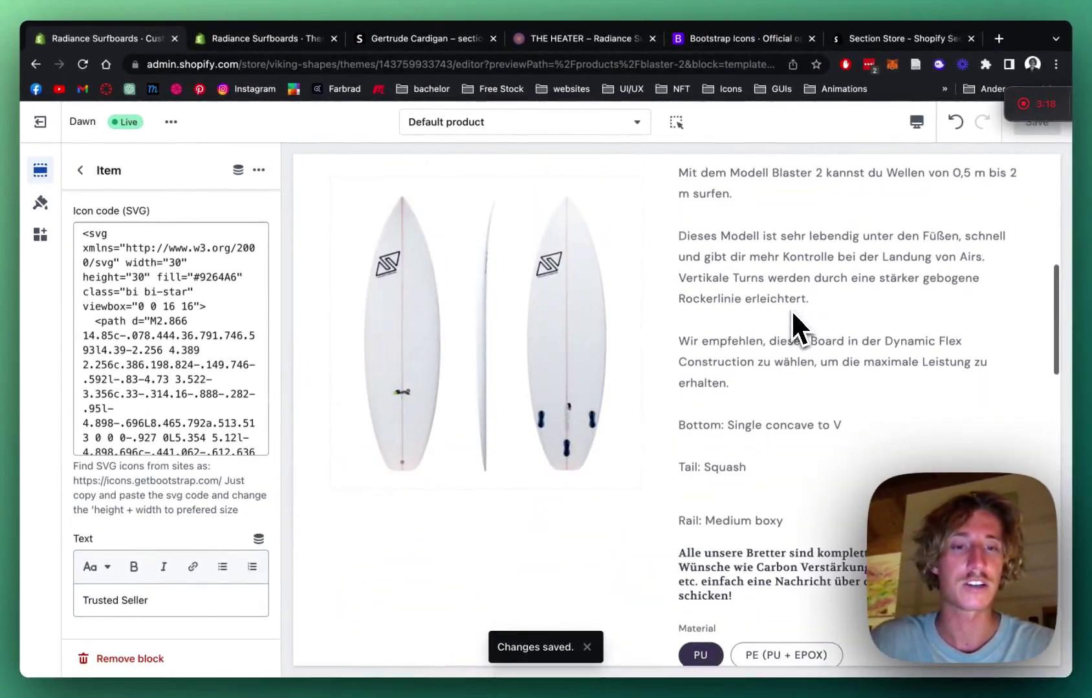
{"action": "scroll", "coordinate": [790, 310], "scroll_direction": "up", "scroll_amount": 5}
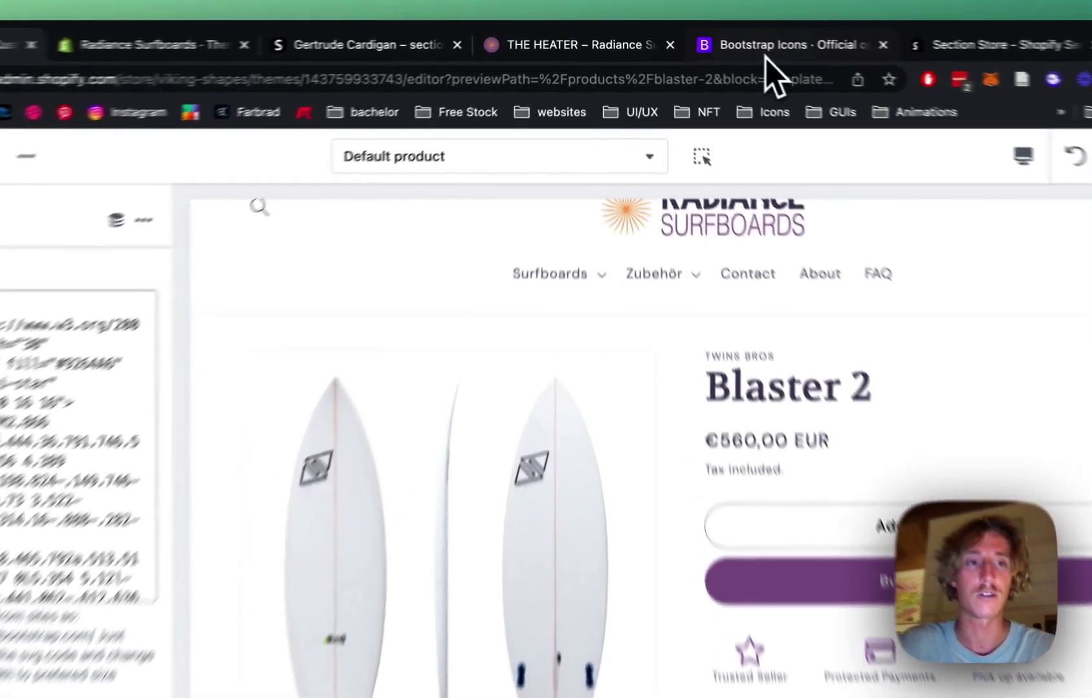
View the star-fill icon's details on Bootstrap Icons, then return to THE HEATER page.
{"action": "left_click", "coordinate": [730, 40]}
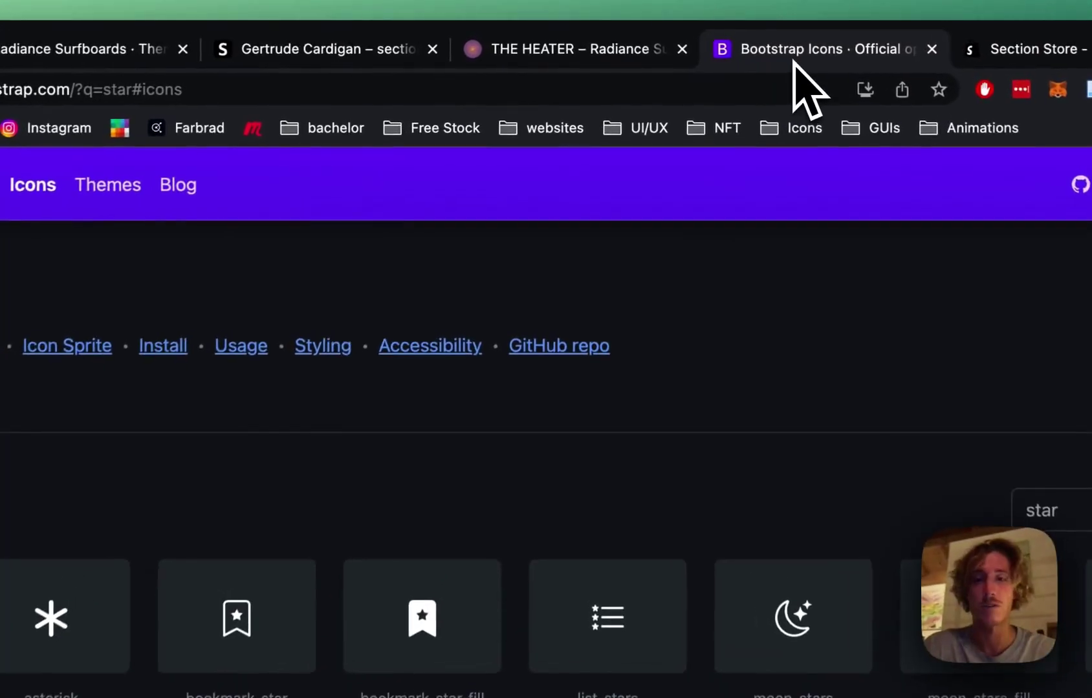
{"action": "scroll", "coordinate": [602, 269], "scroll_direction": "down", "scroll_amount": 2}
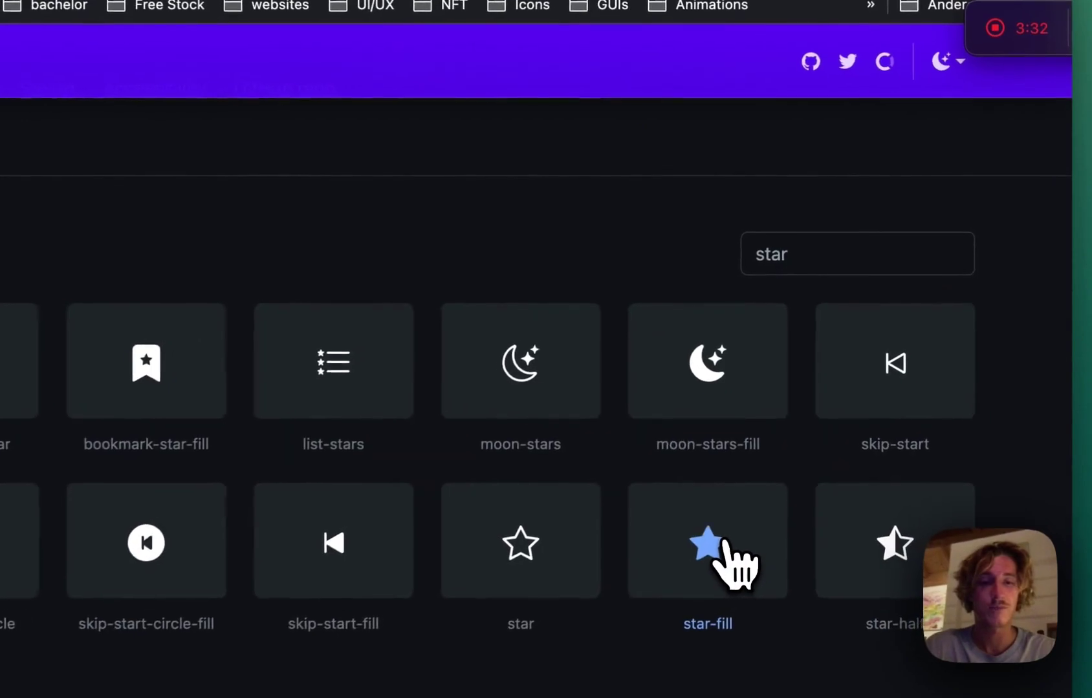
{"action": "left_click", "coordinate": [855, 442]}
{"action": "scroll", "coordinate": [718, 536], "scroll_direction": "down", "scroll_amount": 5}
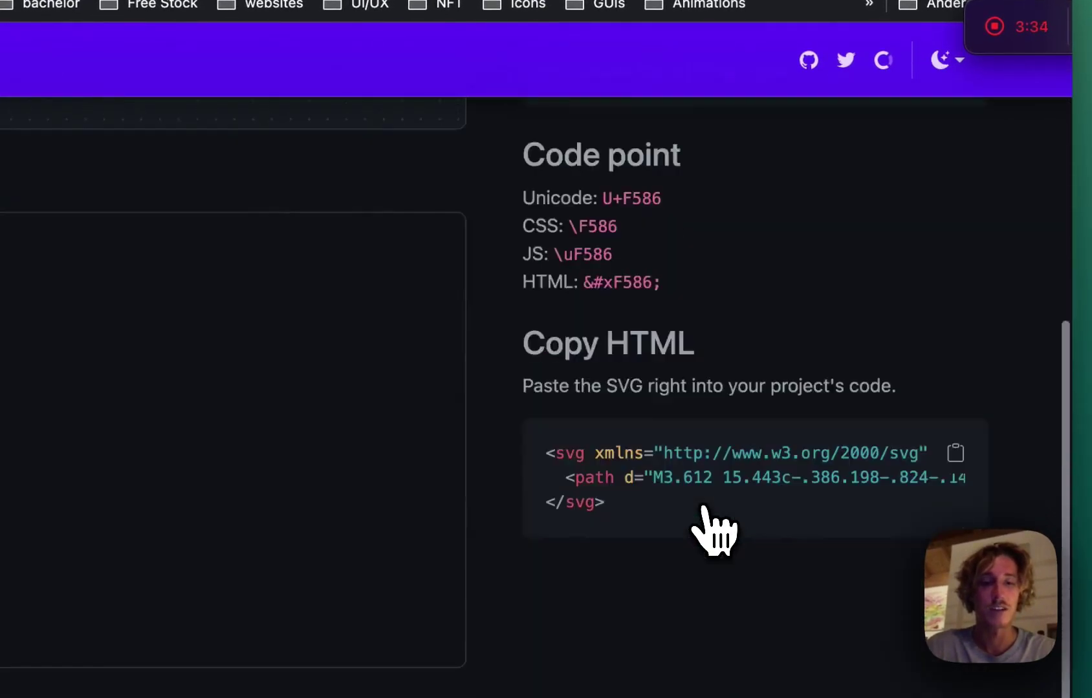
{"action": "scroll", "coordinate": [729, 512], "scroll_direction": "down", "scroll_amount": 3}
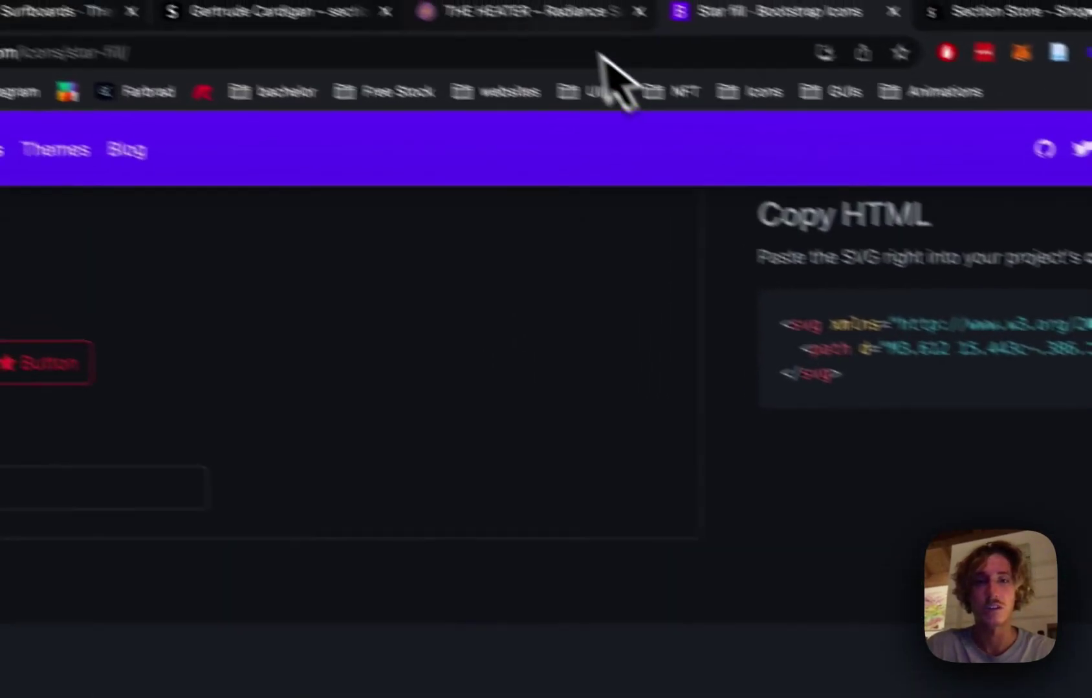
{"action": "left_click", "coordinate": [664, 51]}
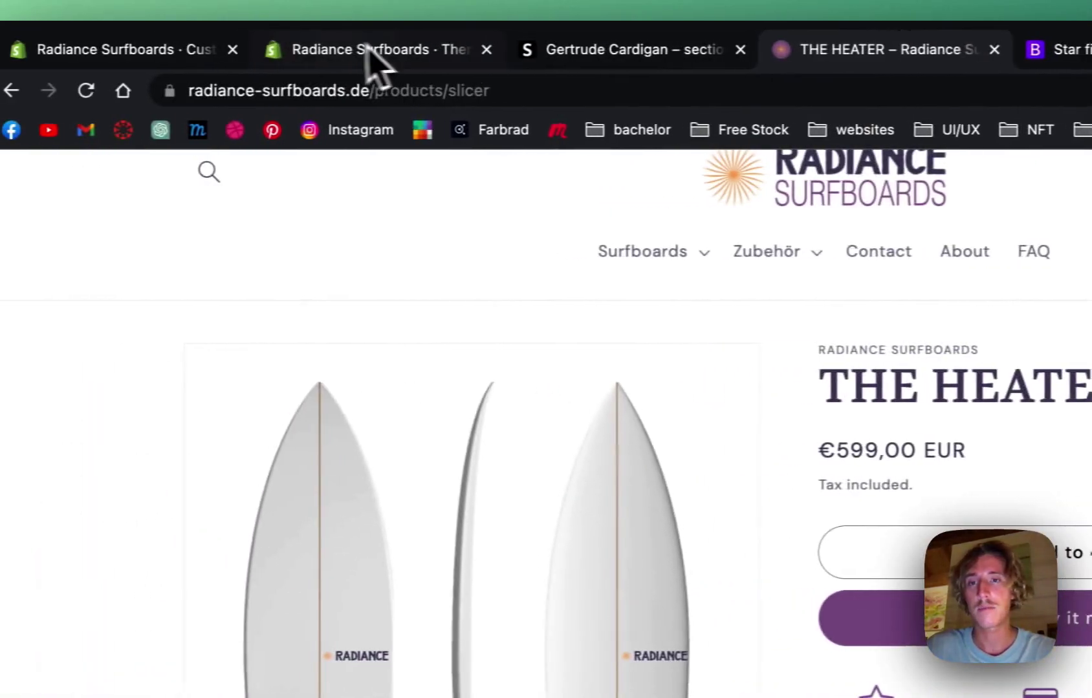
Replace the Trusted Seller icon code with the star-fill SVG at 30 by 30 and save the theme.
{"action": "left_click", "coordinate": [364, 54]}
{"action": "left_click", "coordinate": [194, 54]}
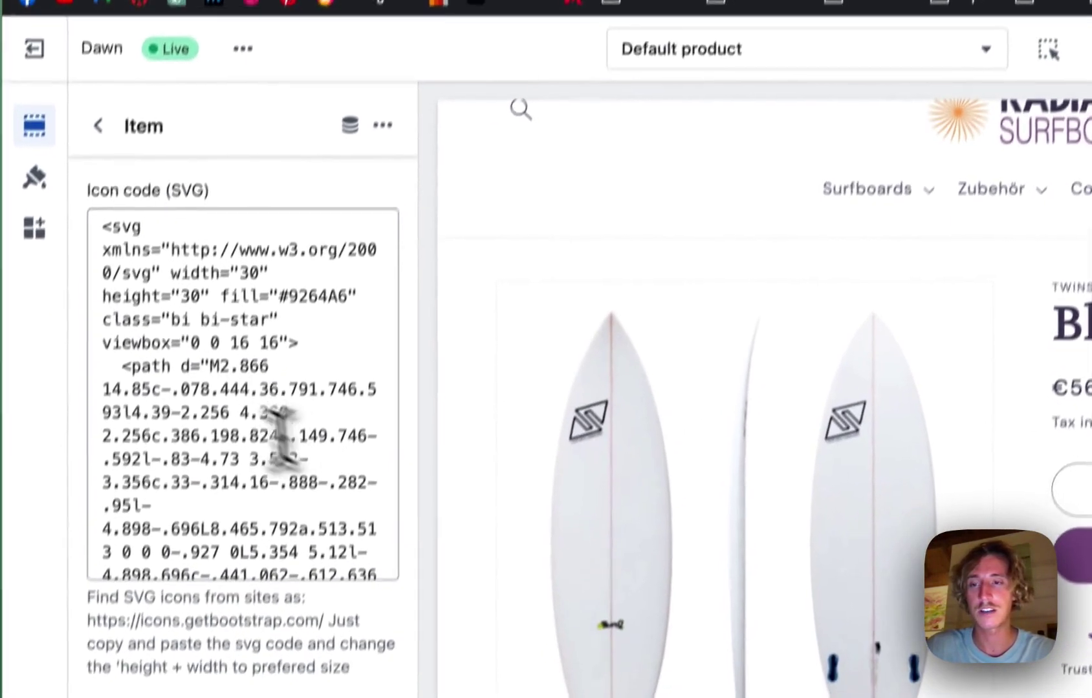
{"action": "left_click", "coordinate": [299, 307]}
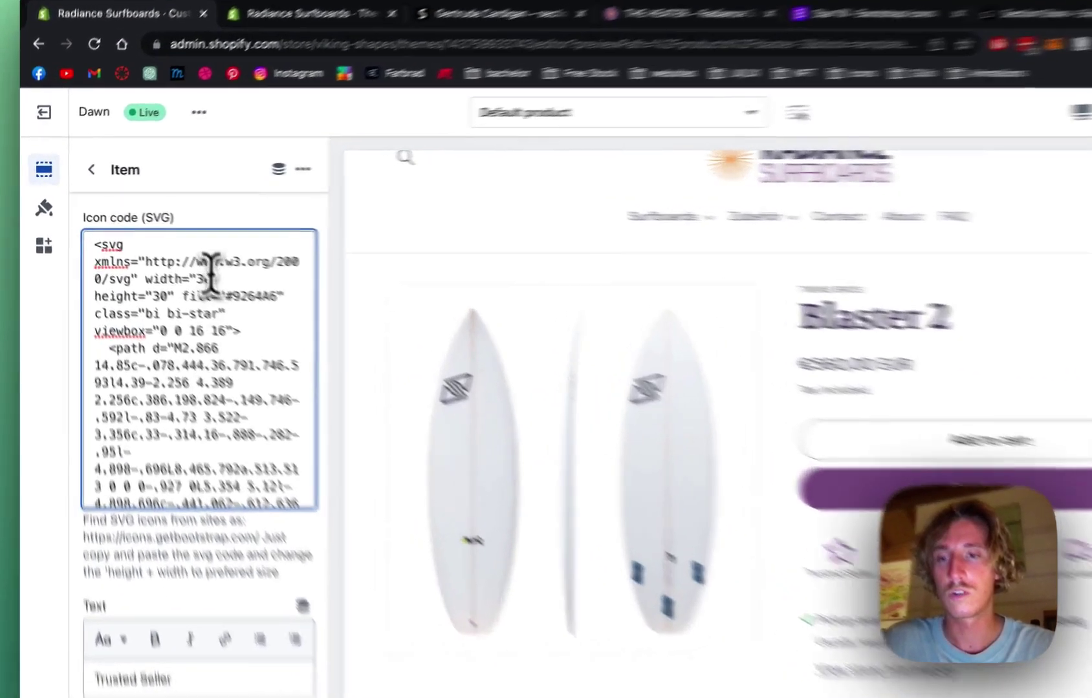
{"action": "key", "text": "ctrl+a"}
{"action": "key", "text": "ctrl+v"}
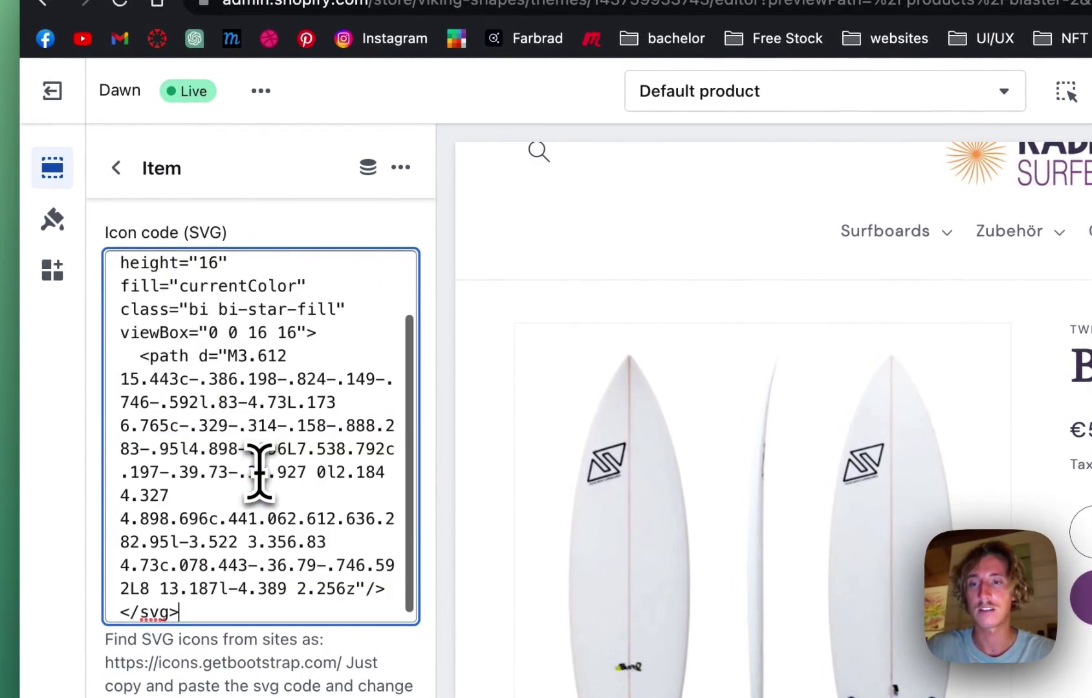
{"action": "scroll", "coordinate": [260, 469], "scroll_direction": "up", "scroll_amount": 5}
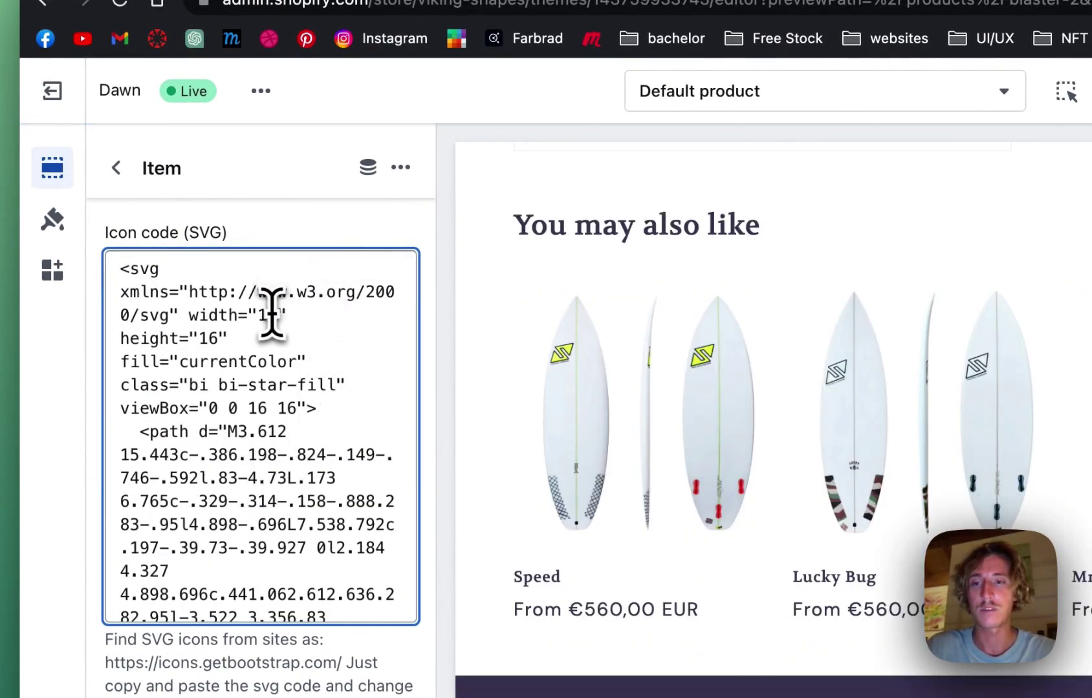
{"action": "type", "text": "40"}
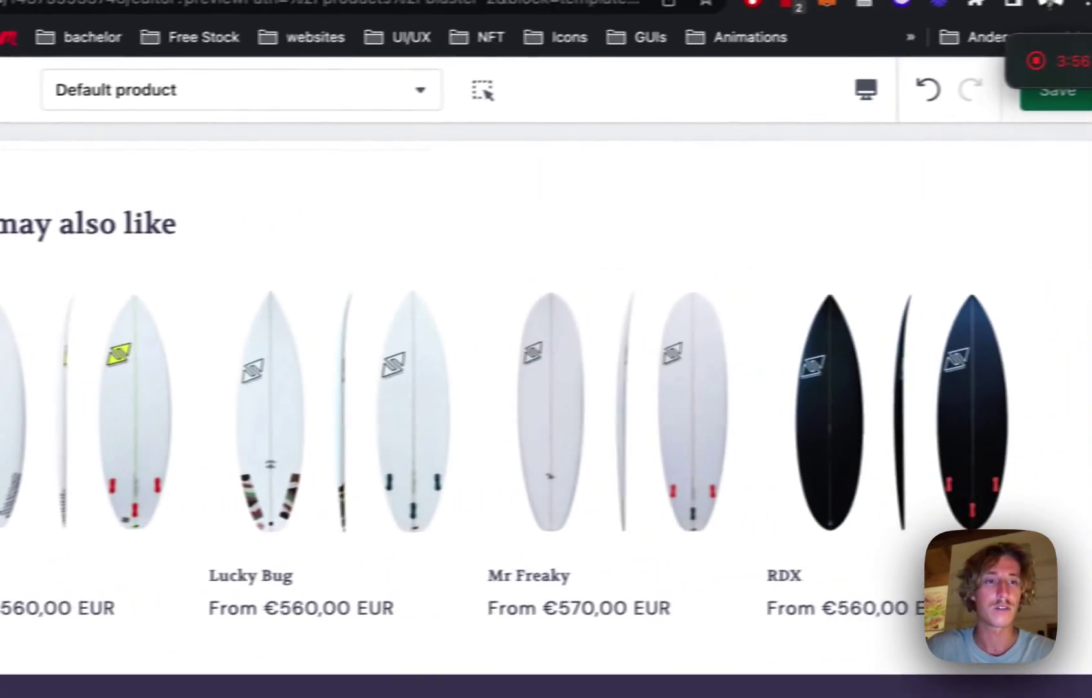
{"action": "left_click", "coordinate": [1023, 113]}
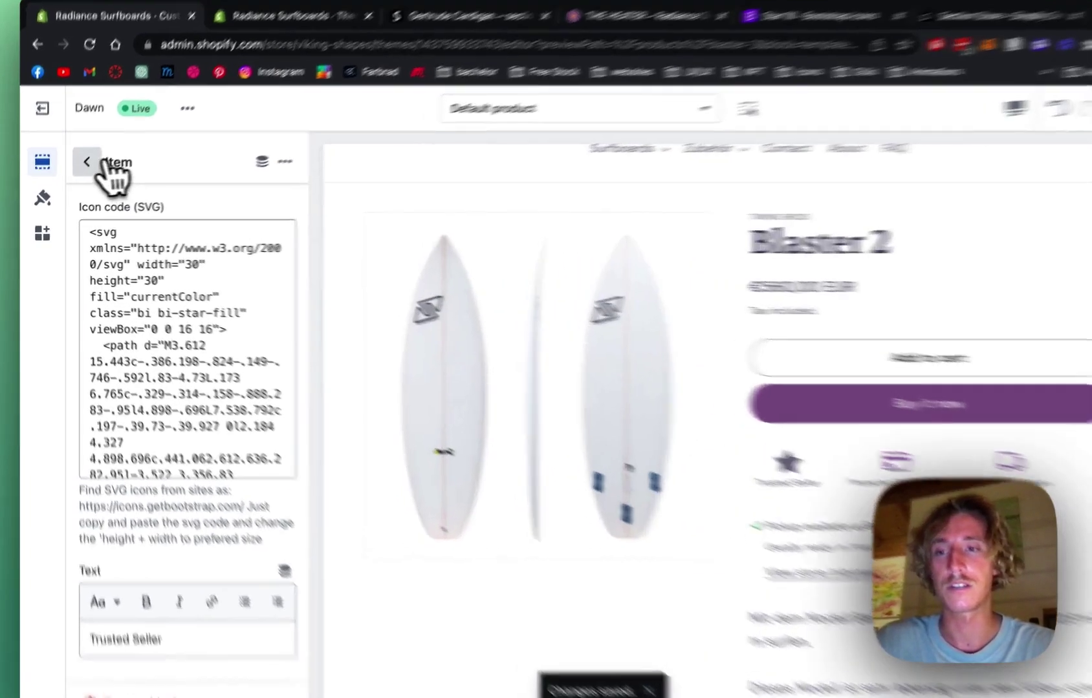
{"action": "left_click", "coordinate": [81, 170]}
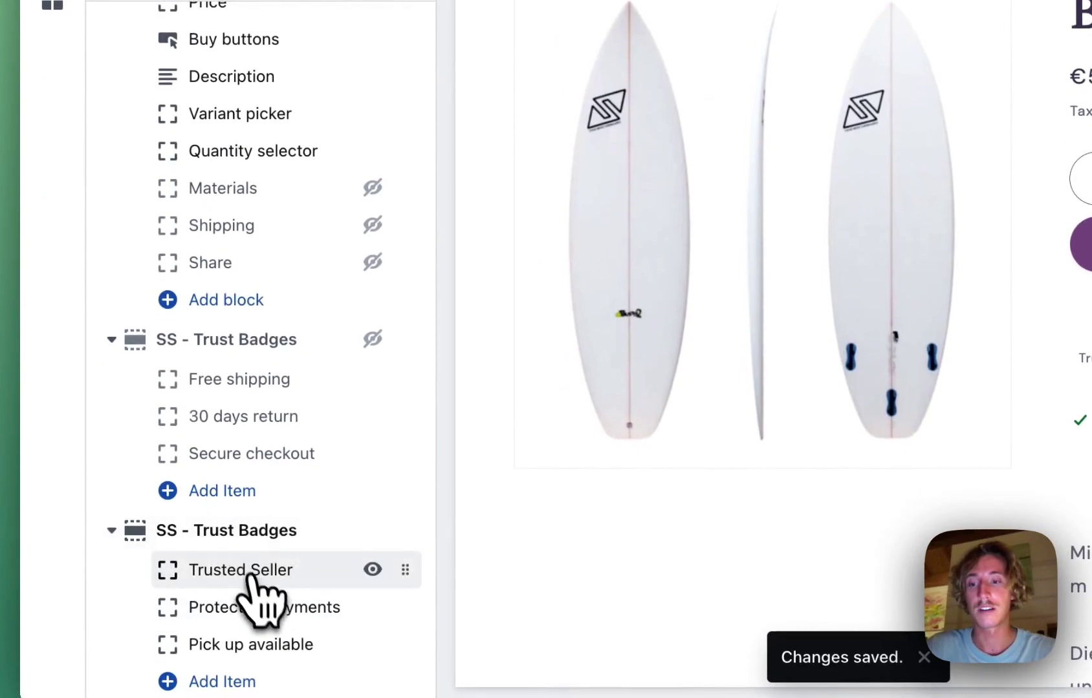
{"action": "left_click", "coordinate": [270, 574]}
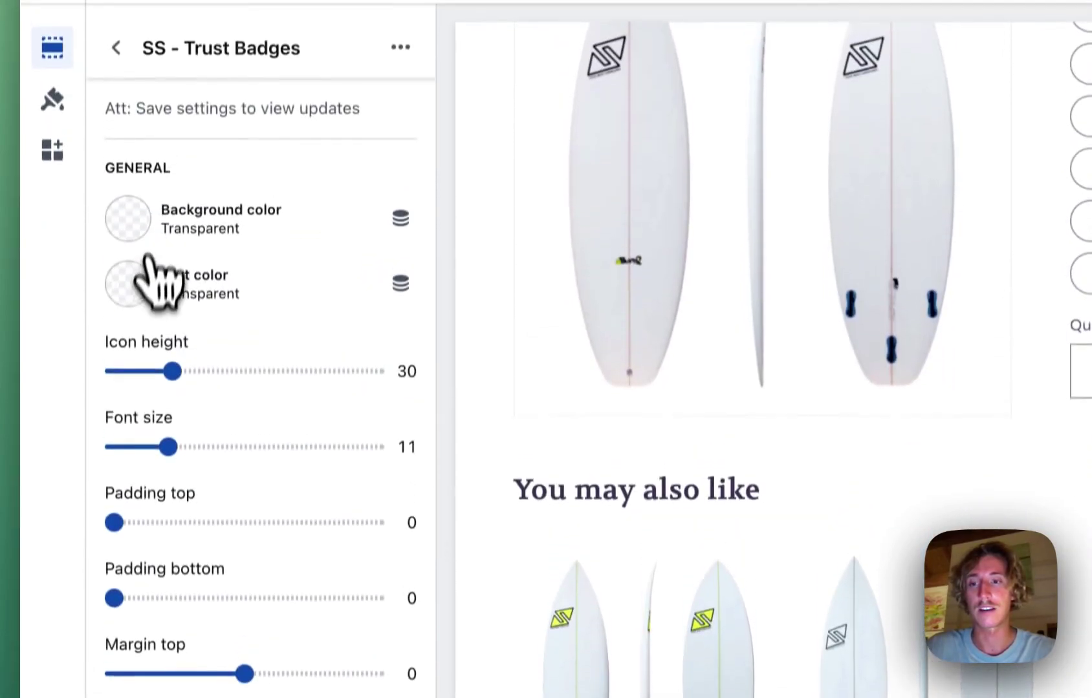
{"action": "left_click", "coordinate": [144, 303]}
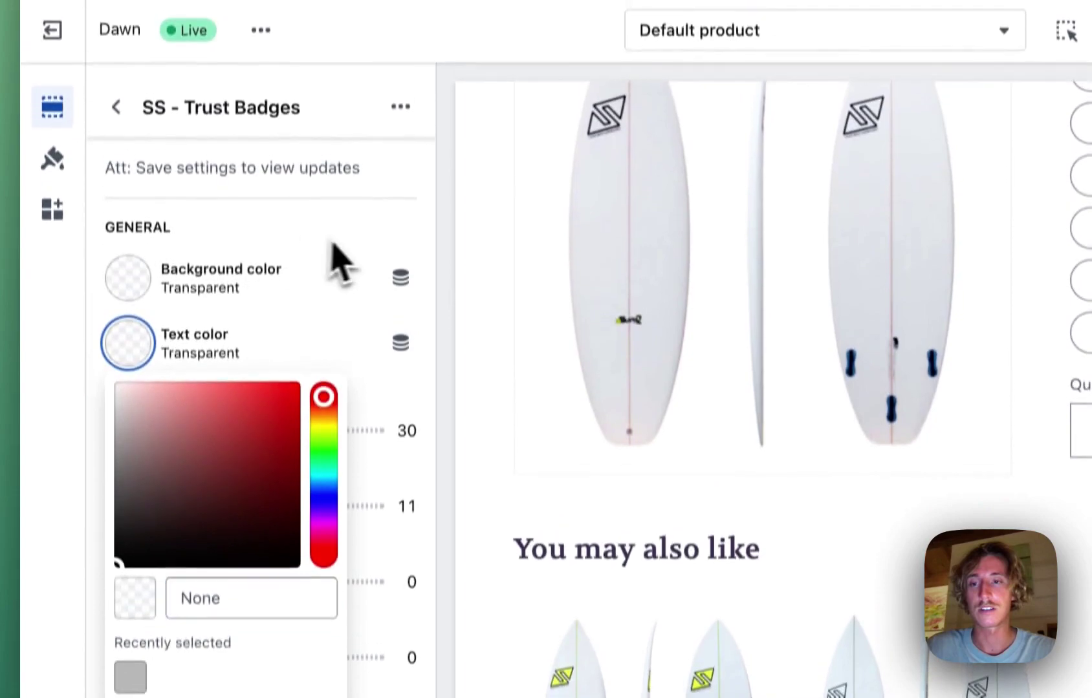
{"action": "left_click", "coordinate": [116, 106]}
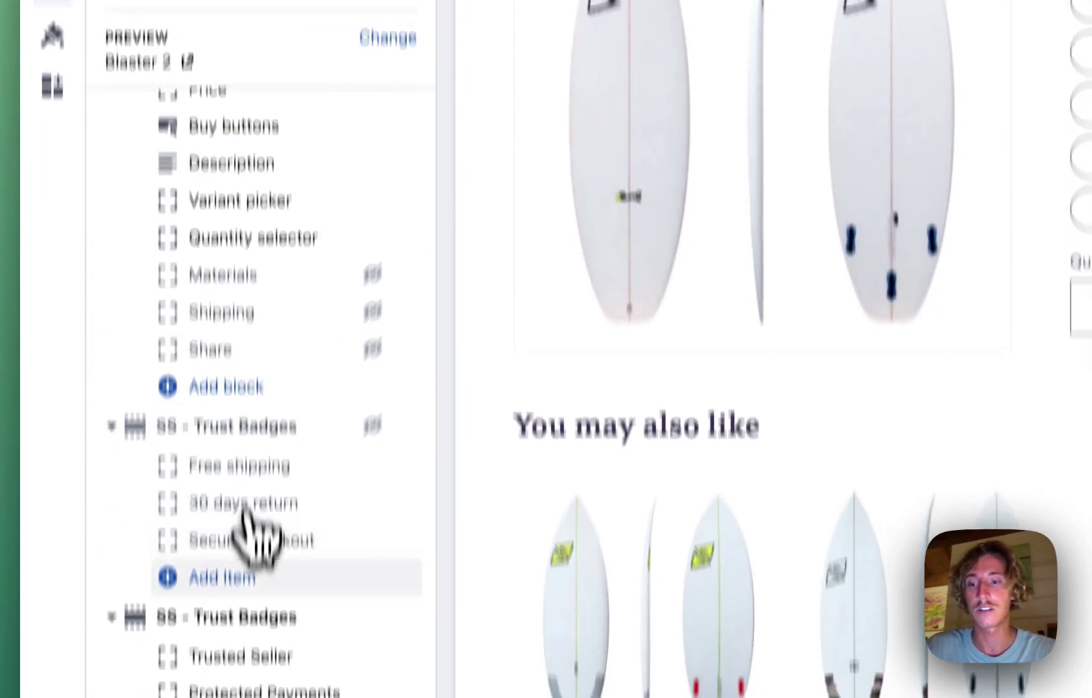
{"action": "left_click", "coordinate": [278, 602]}
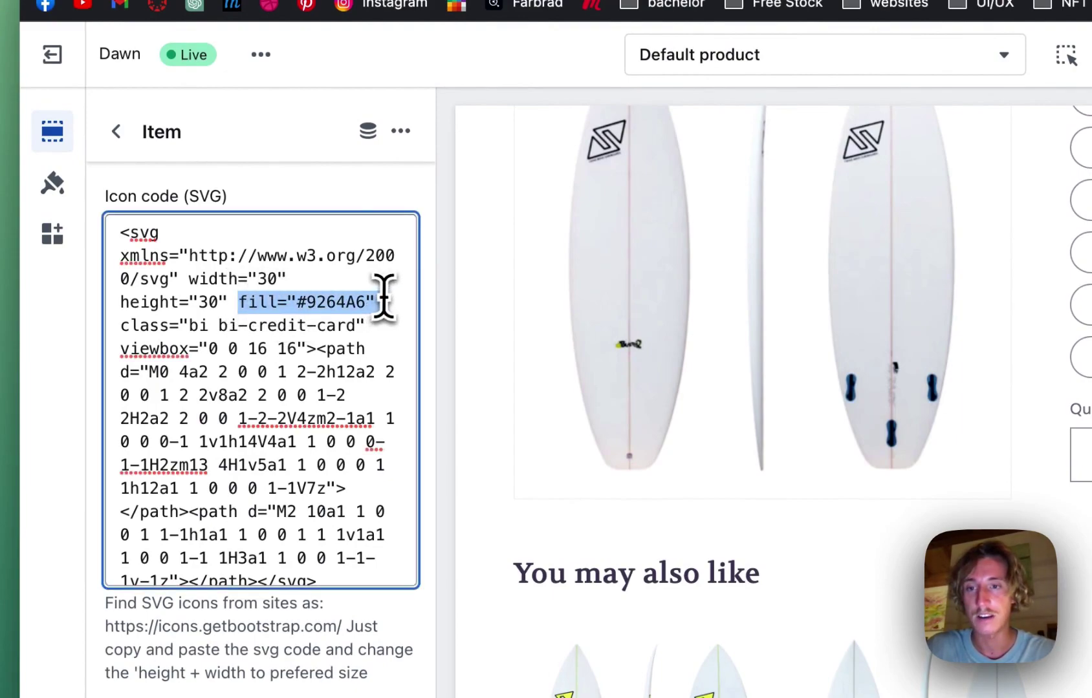
{"action": "left_click", "coordinate": [116, 133]}
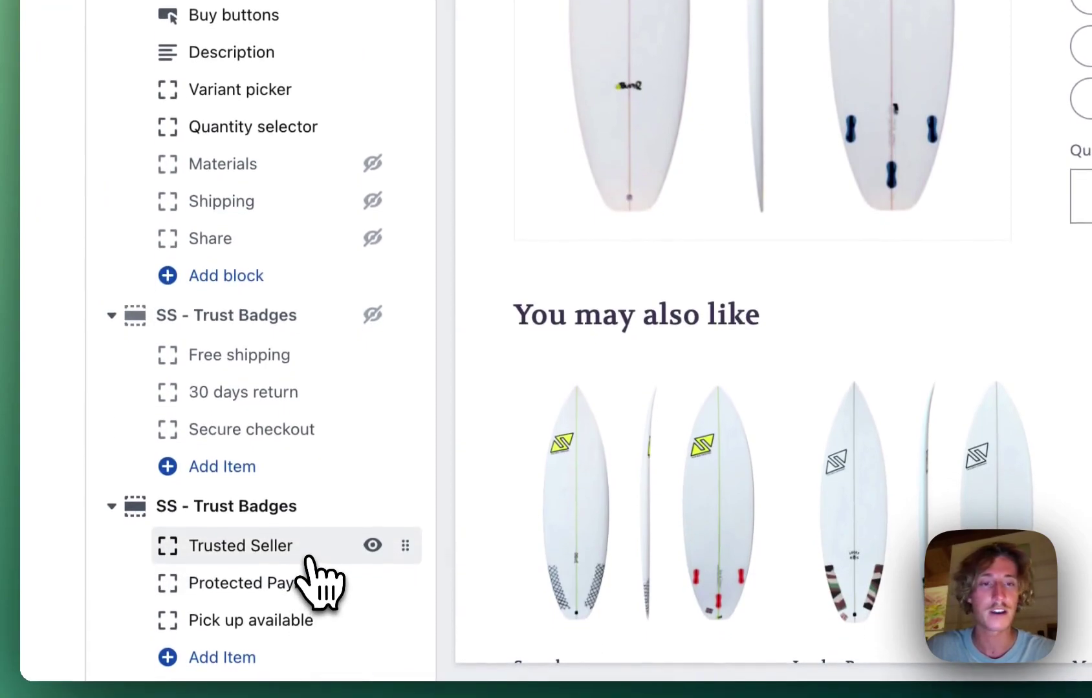
Give the Trusted Seller star fill="#9264A6" purple, save, and open the storefront.
{"action": "left_click", "coordinate": [274, 544]}
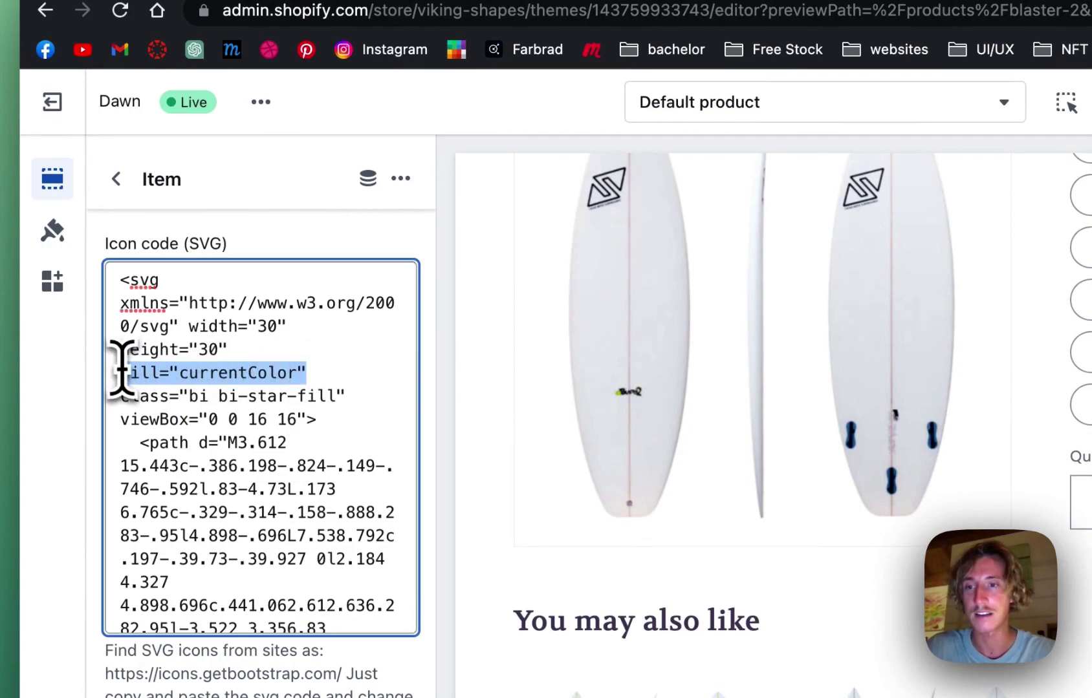
{"action": "type", "text": "fill=\"#9264A6\""}
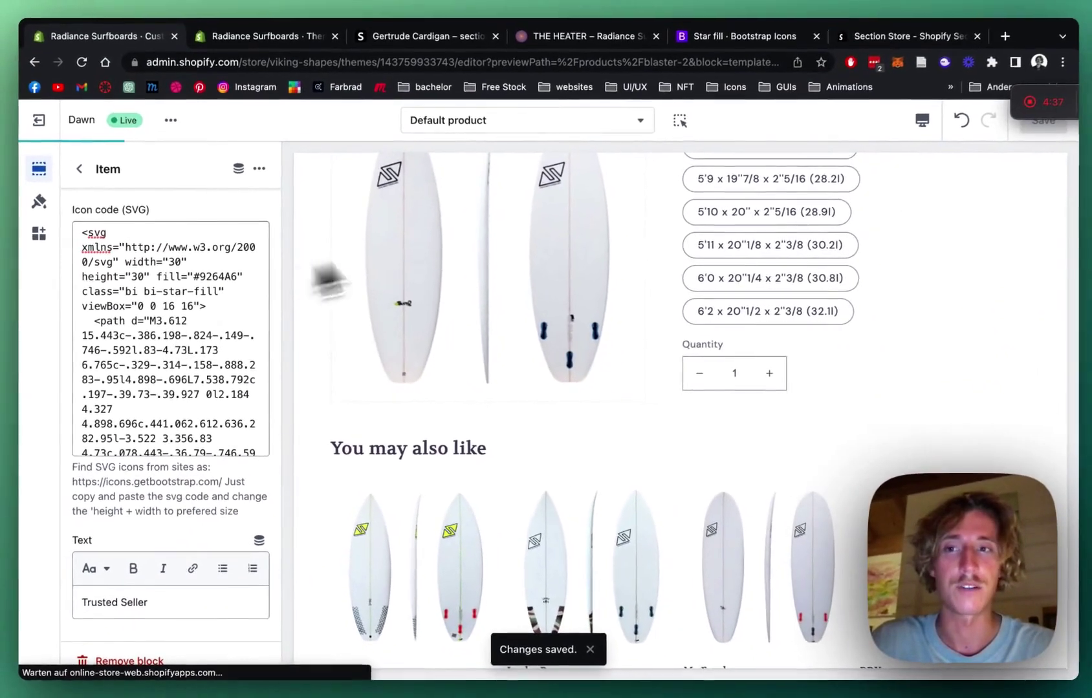
{"action": "scroll", "coordinate": [466, 234], "scroll_direction": "up", "scroll_amount": 5}
{"action": "scroll", "coordinate": [466, 235], "scroll_direction": "up", "scroll_amount": 5}
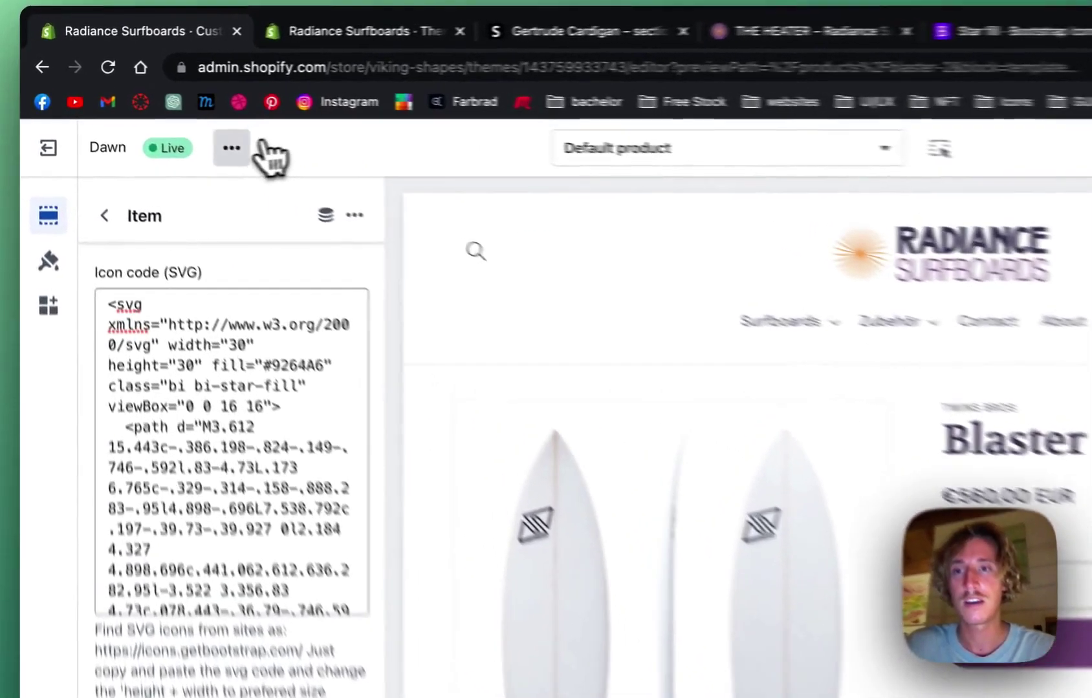
{"action": "left_click", "coordinate": [170, 121]}
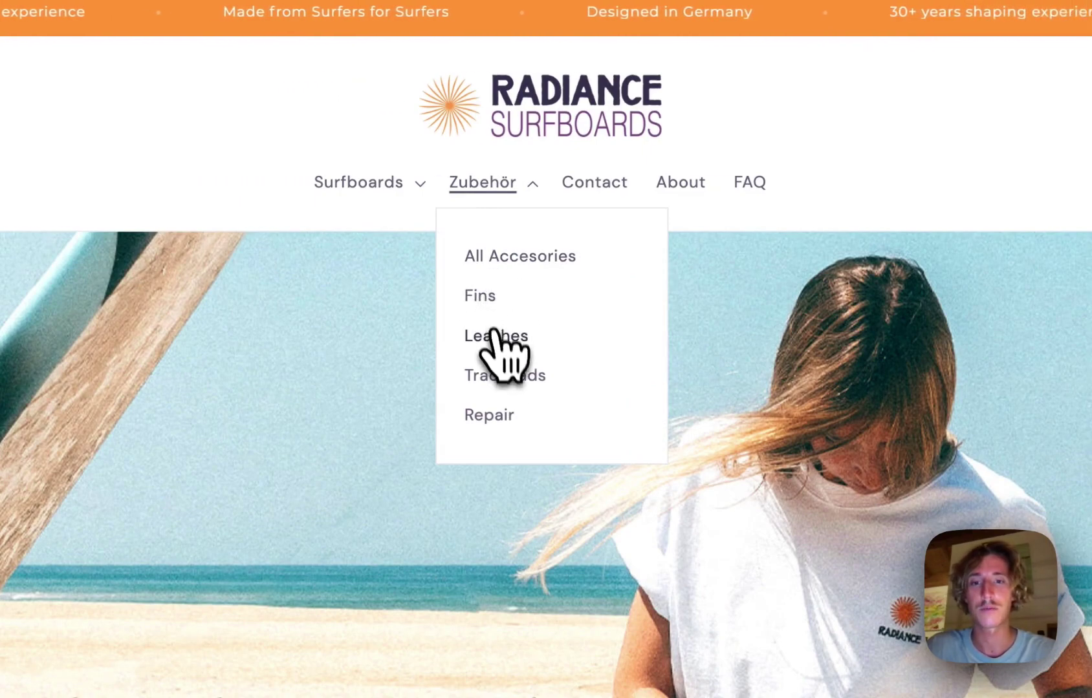
Open the Freedom Helix All Round leash page from the Leashes collection.
{"action": "left_click", "coordinate": [511, 341]}
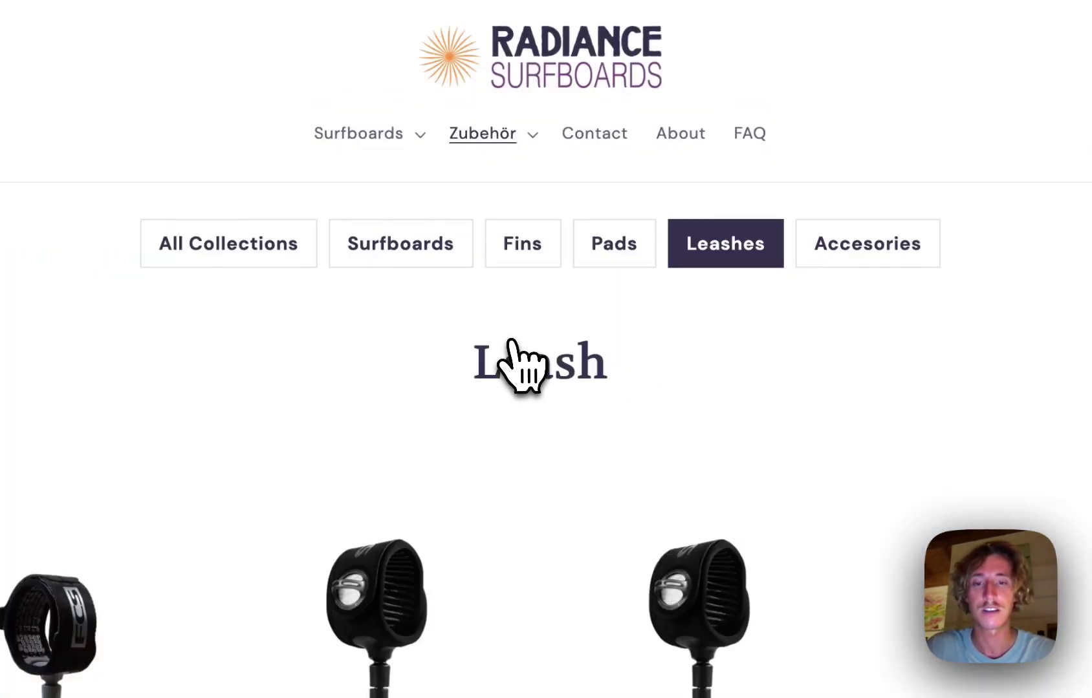
{"action": "left_click", "coordinate": [438, 536]}
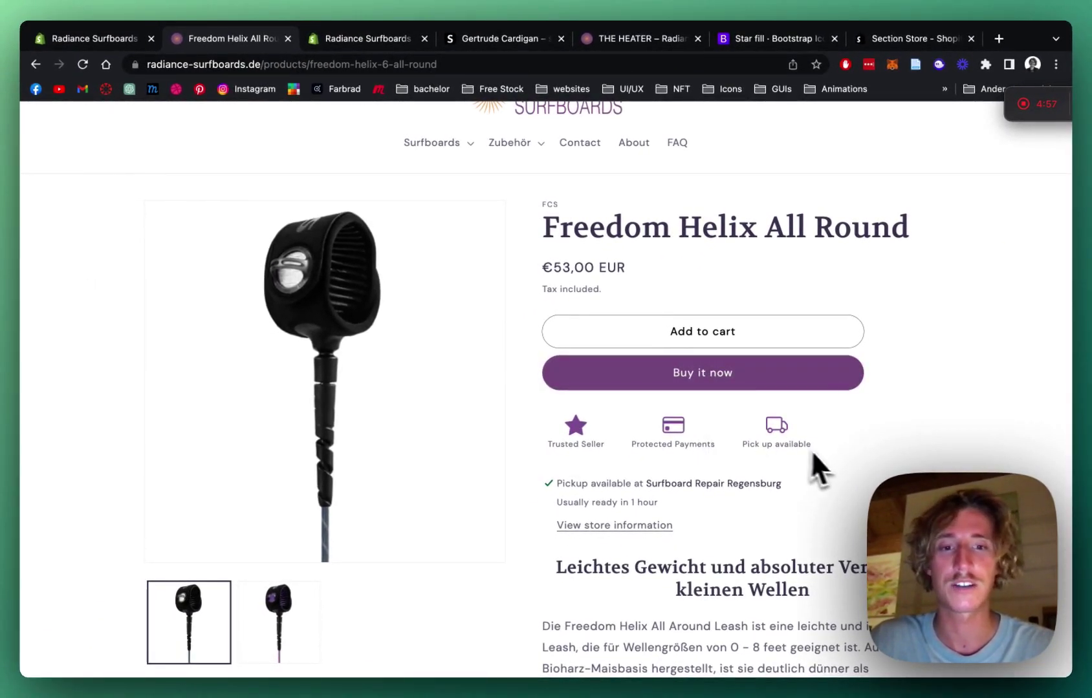
{"action": "scroll", "coordinate": [819, 455], "scroll_direction": "up", "scroll_amount": 1}
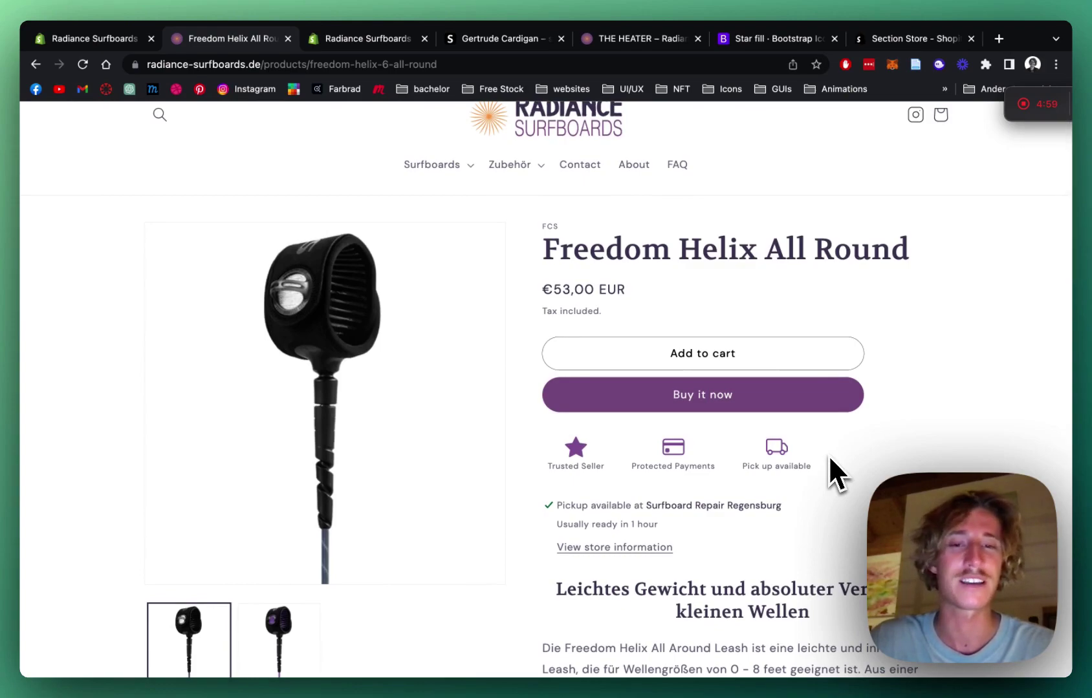
{"action": "scroll", "coordinate": [829, 457], "scroll_direction": "down", "scroll_amount": 1}
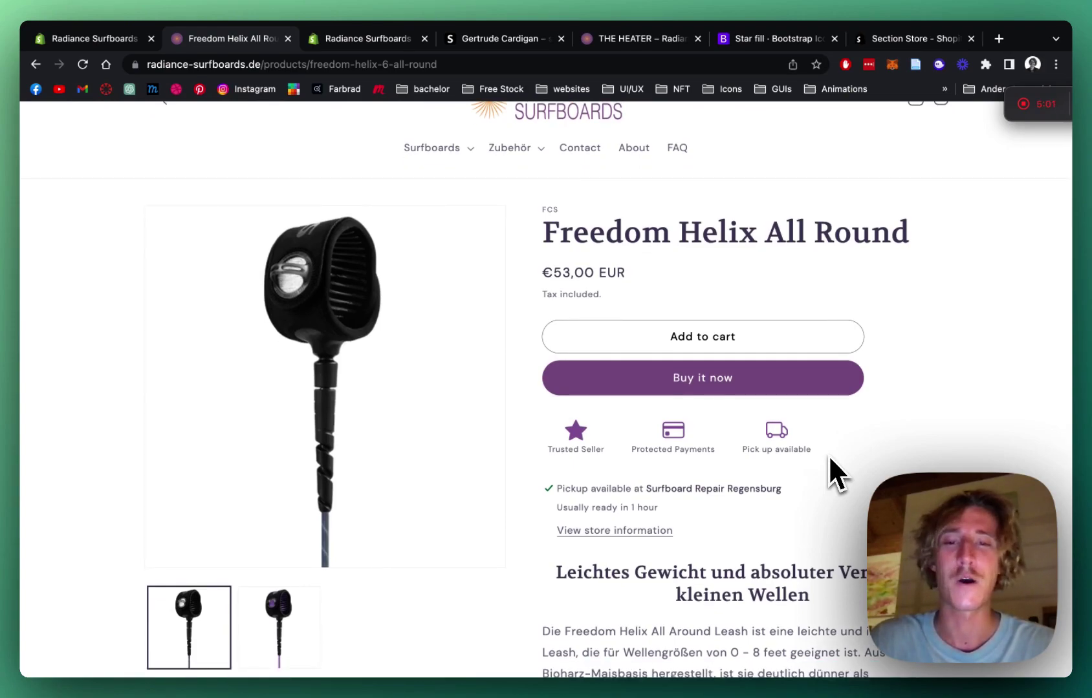